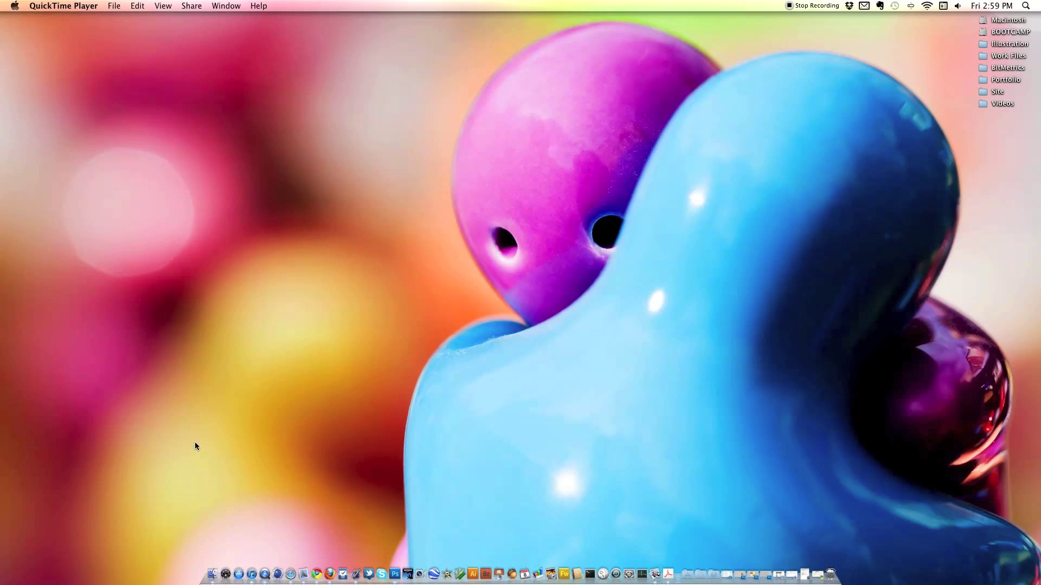
Step: Switch to CINEMA 4D and add a torus and a sphere at the centre of the scene
click(278, 574)
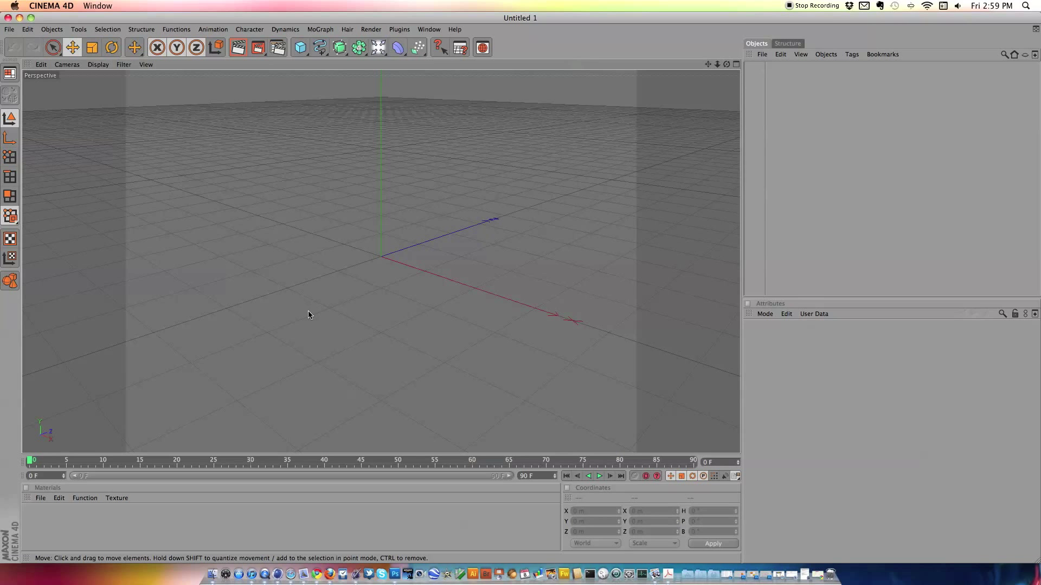
click(302, 49)
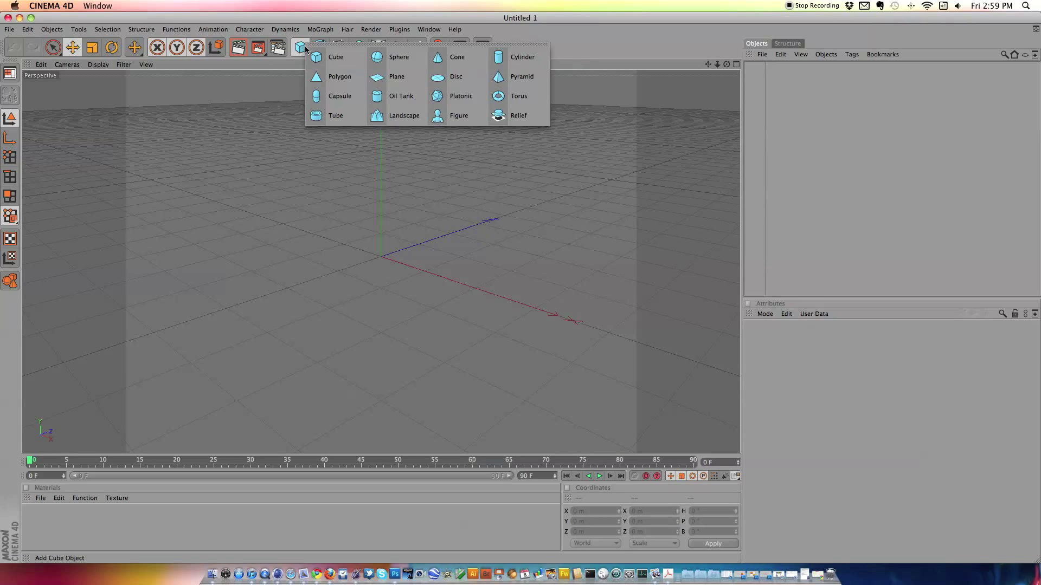
click(509, 98)
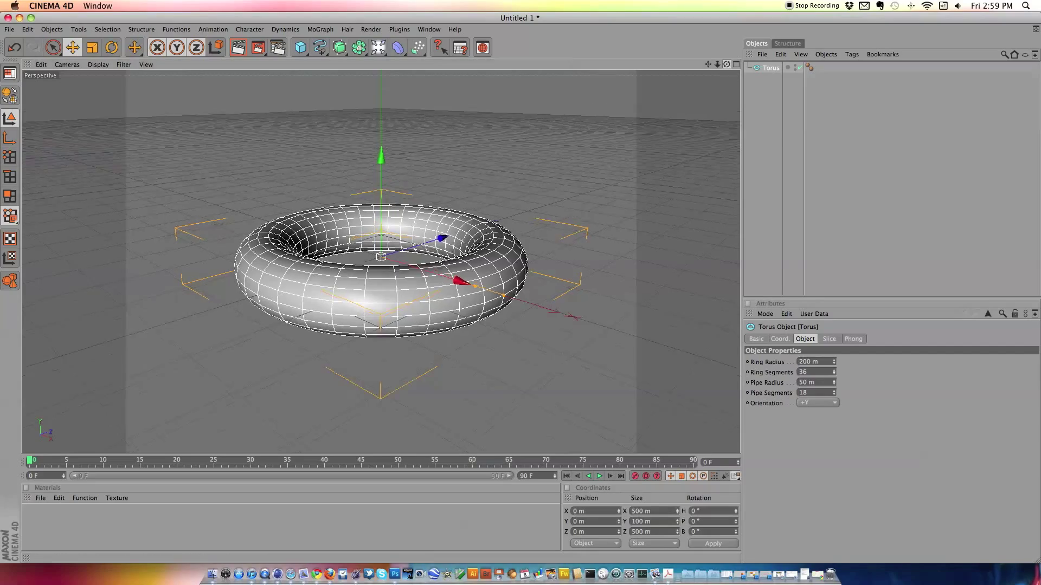
drag(726, 64, 727, 87)
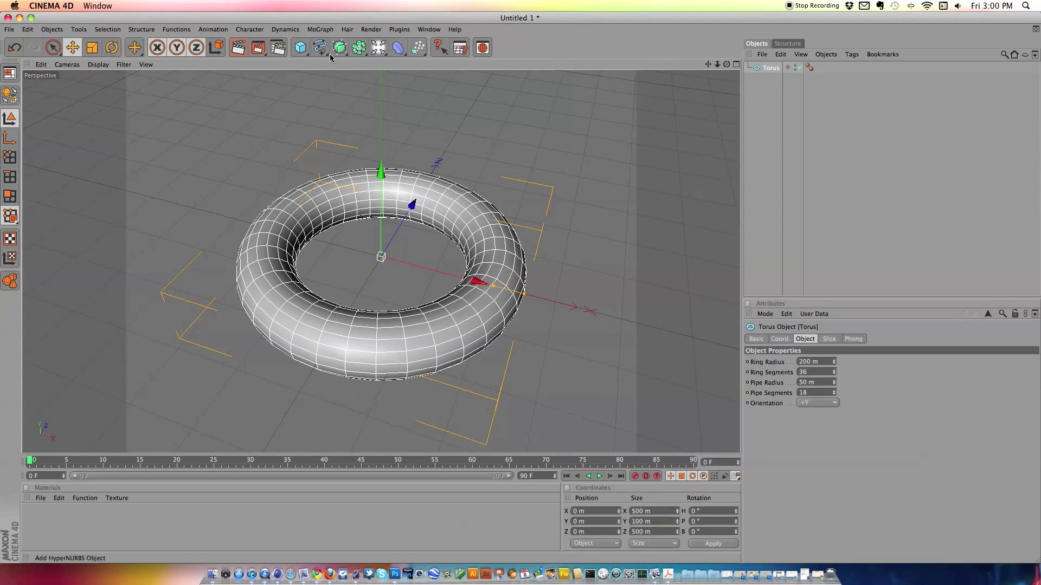
drag(300, 48, 390, 60)
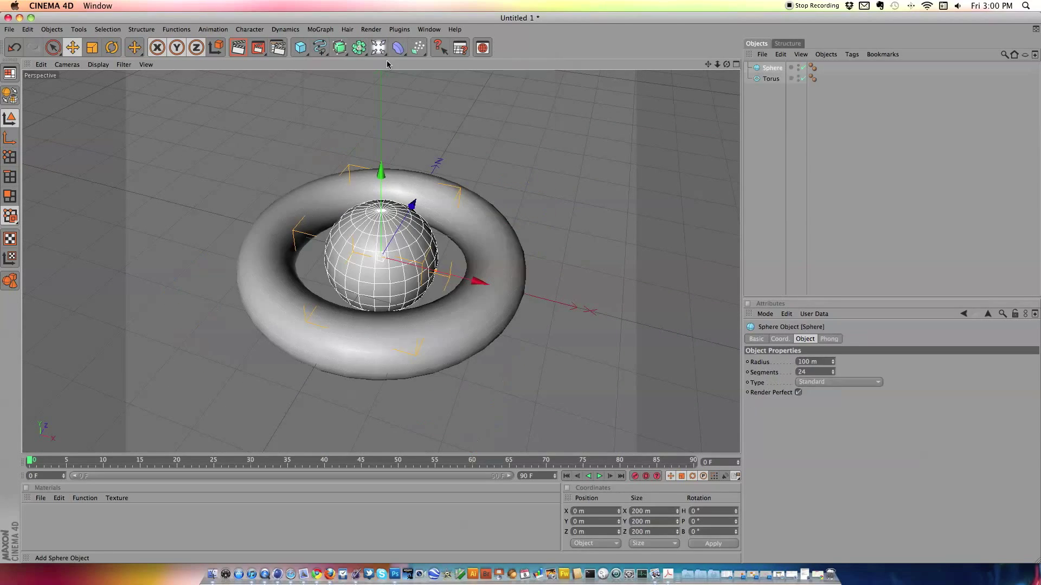
Step: Set the torus to 100 ring segments and 50 pipe segments, and the sphere to 50 segments
click(504, 260)
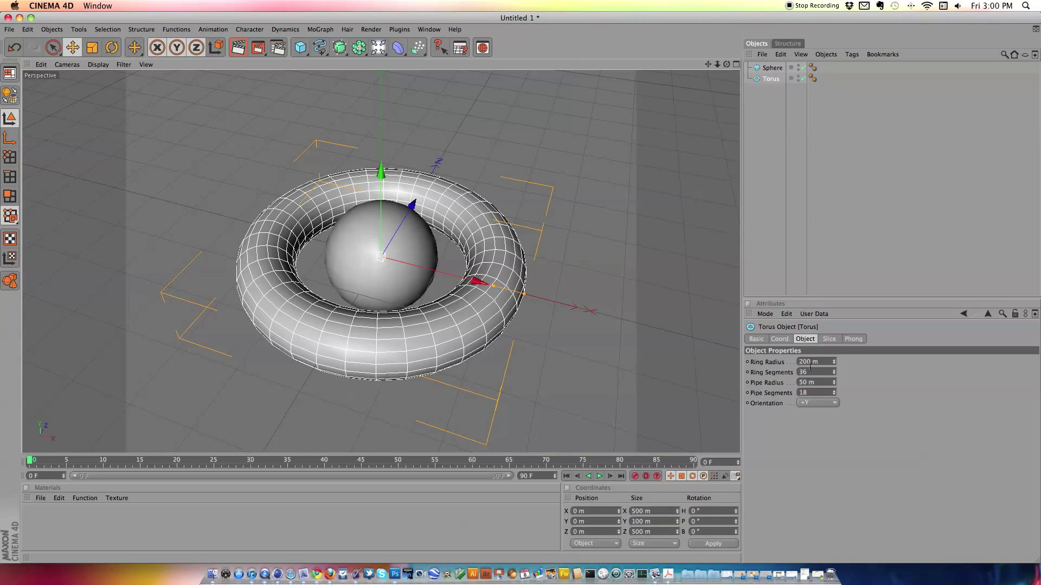
mouse_move(836, 376)
mouse_down()
mouse_move(853, 367)
mouse_move(835, 394)
mouse_move(842, 384)
mouse_up()
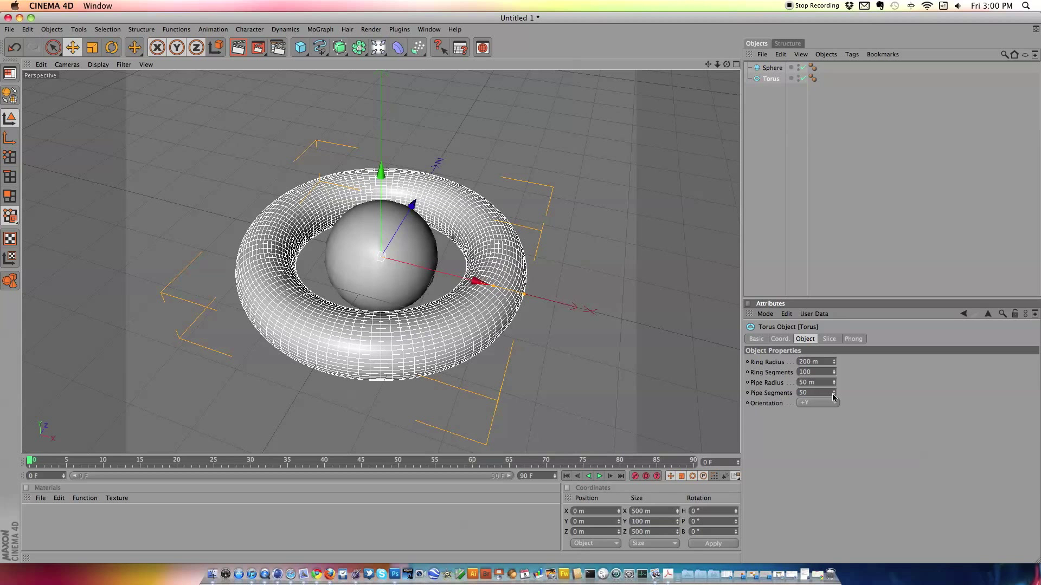
click(402, 248)
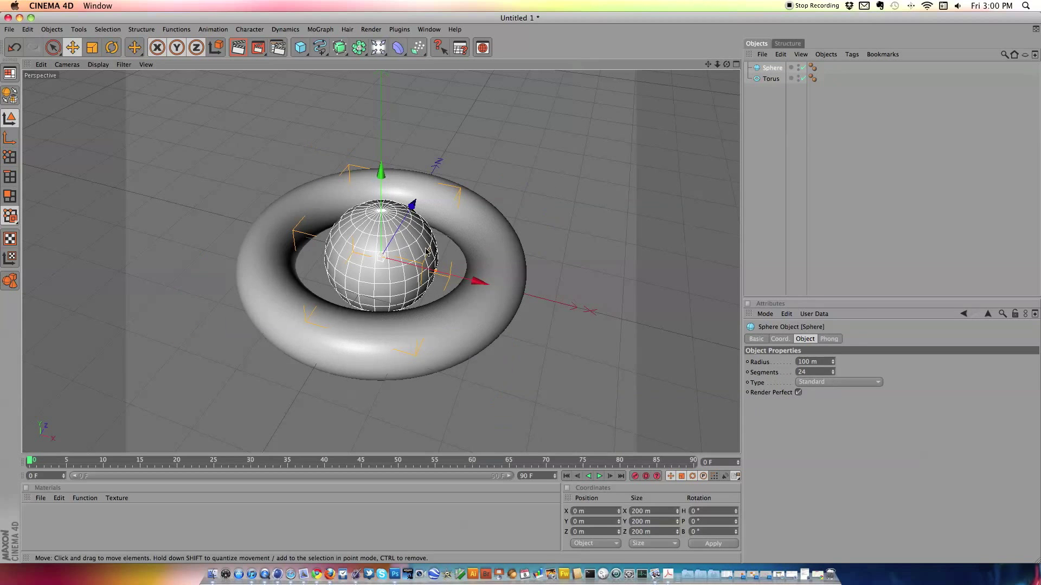
mouse_move(833, 375)
mouse_down()
mouse_move(837, 364)
mouse_move(834, 379)
mouse_up()
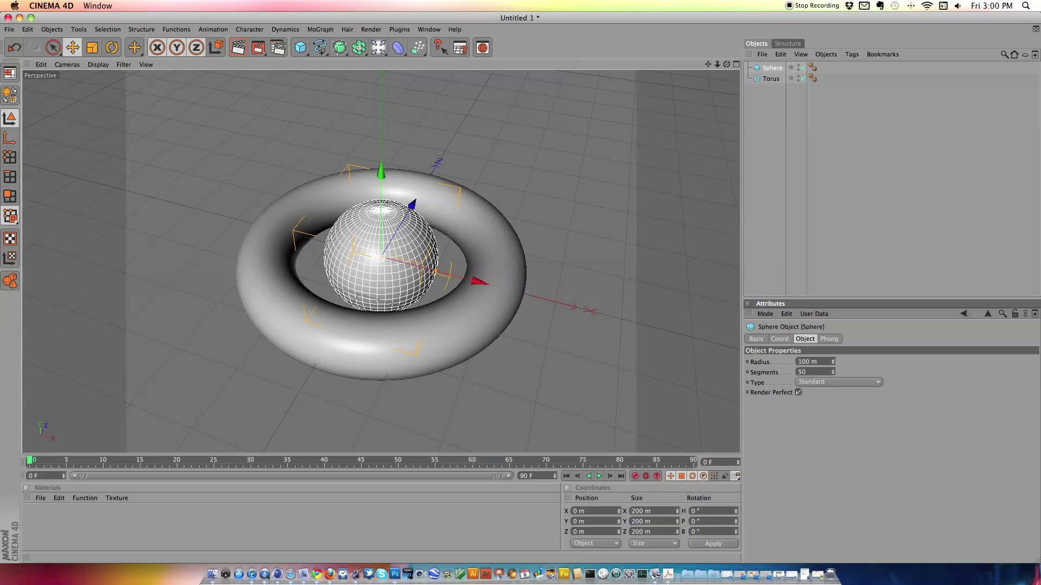
Step: Group the sphere and the torus together under one null object
click(475, 355)
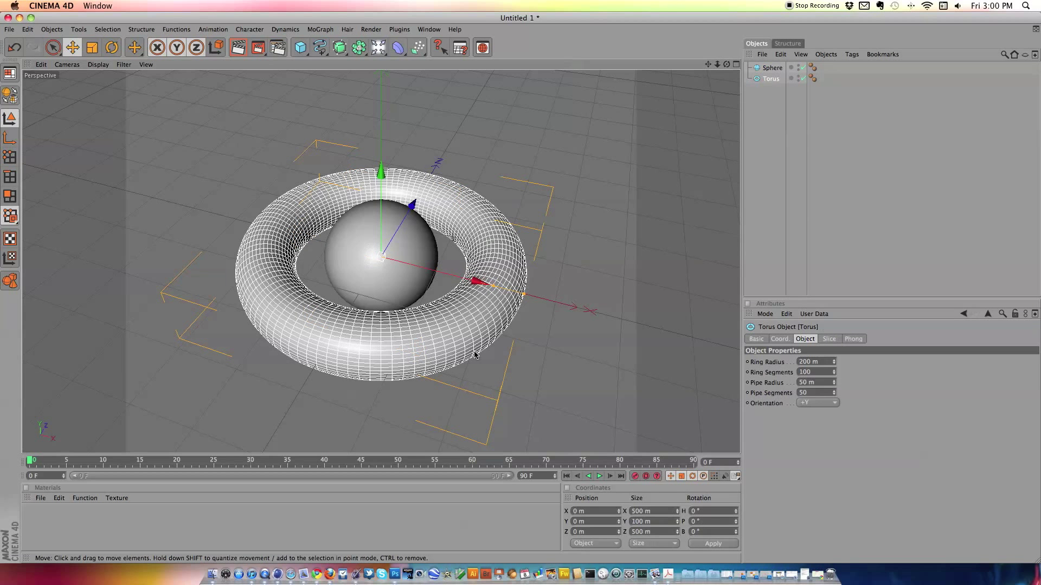
click(372, 264)
click(399, 316)
click(394, 293)
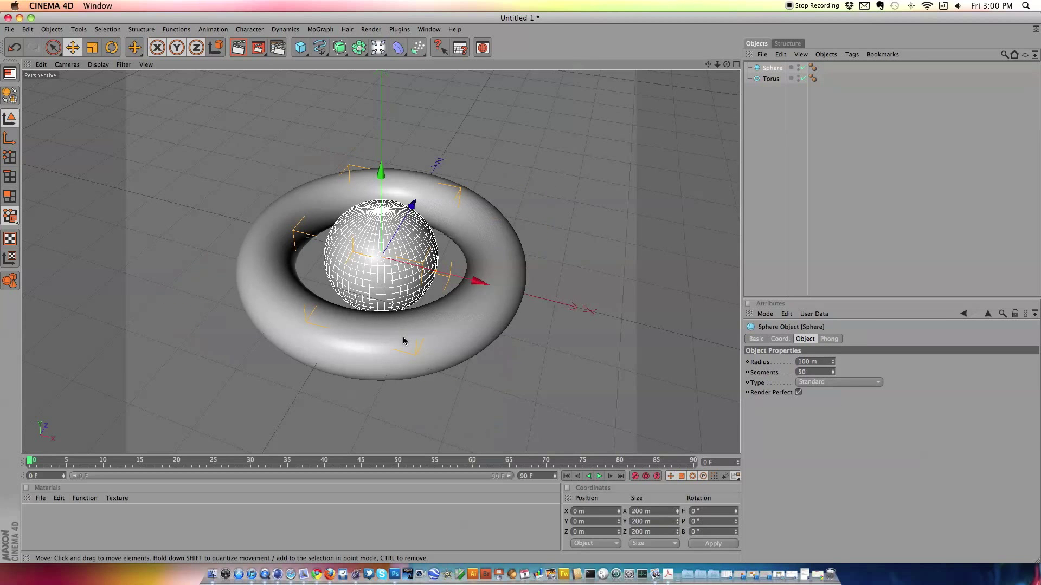
drag(402, 337, 404, 337)
drag(782, 157, 763, 42)
shift+click(771, 79)
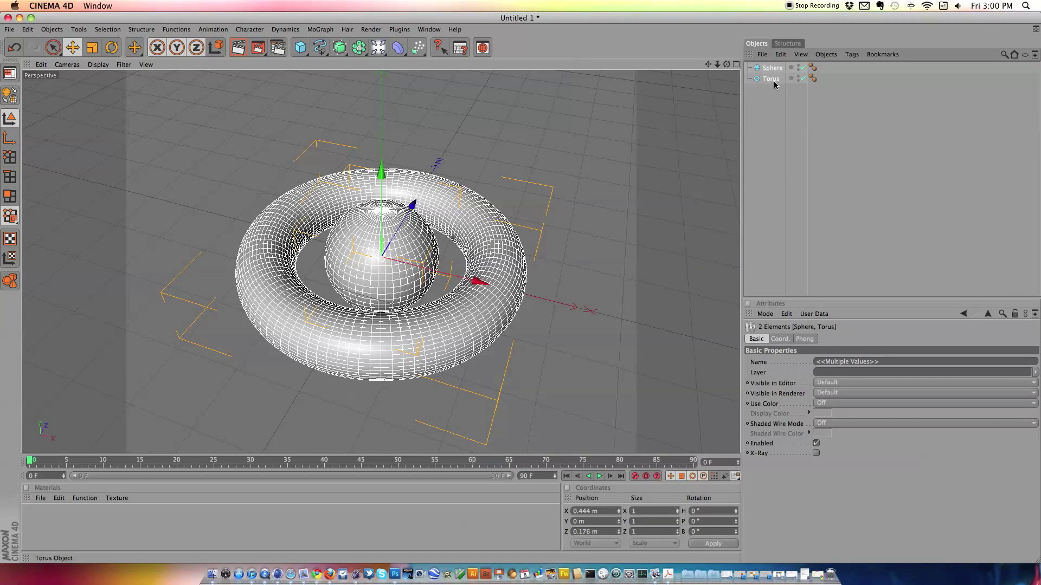
right_click(779, 78)
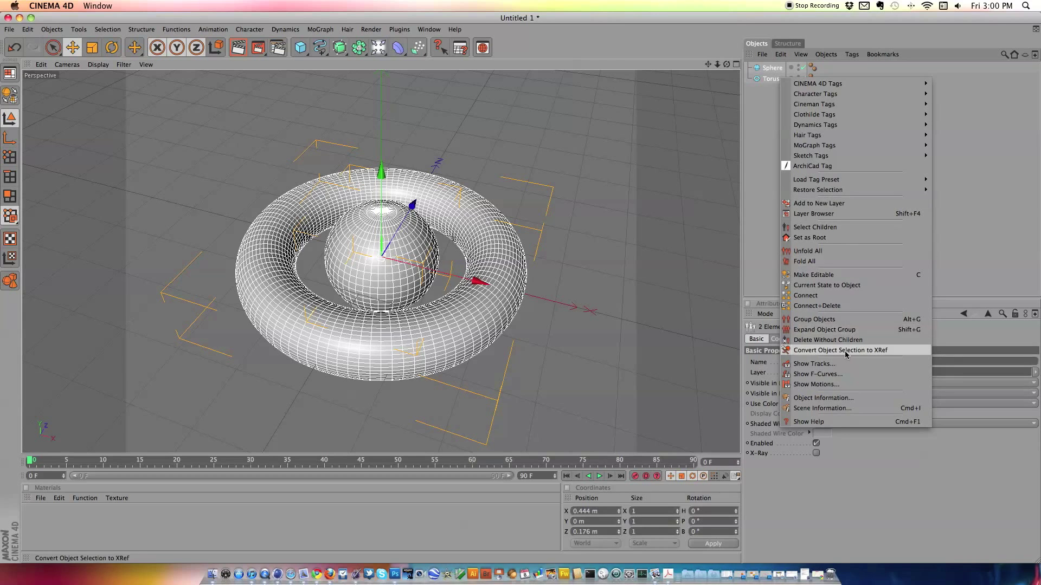
click(845, 320)
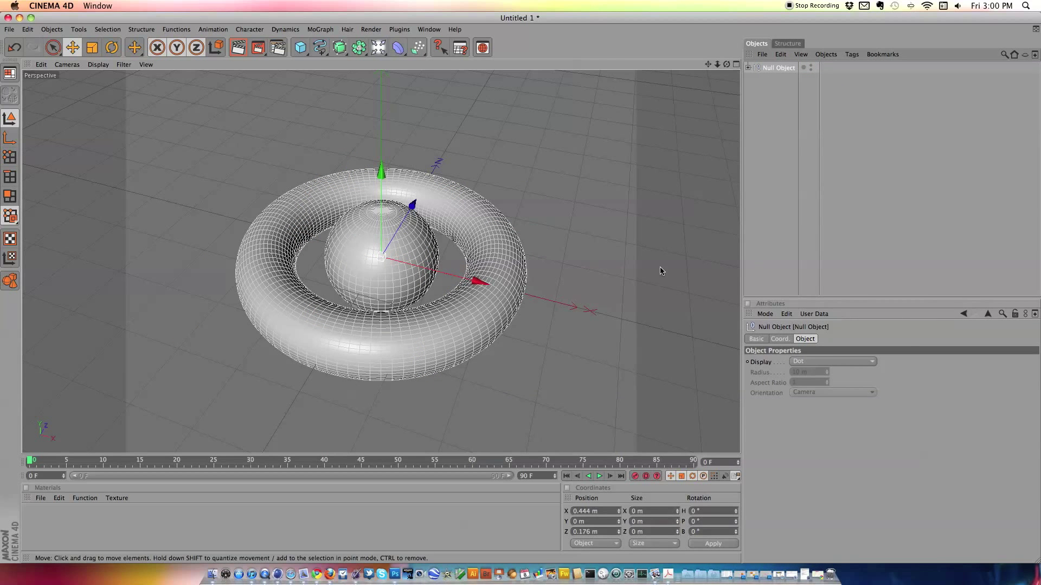
Step: Add a Bend deformer and place it inside the null group beneath the torus
mouse_move(727, 68)
mouse_down()
mouse_move(717, 37)
mouse_move(705, 67)
mouse_move(728, 67)
mouse_up()
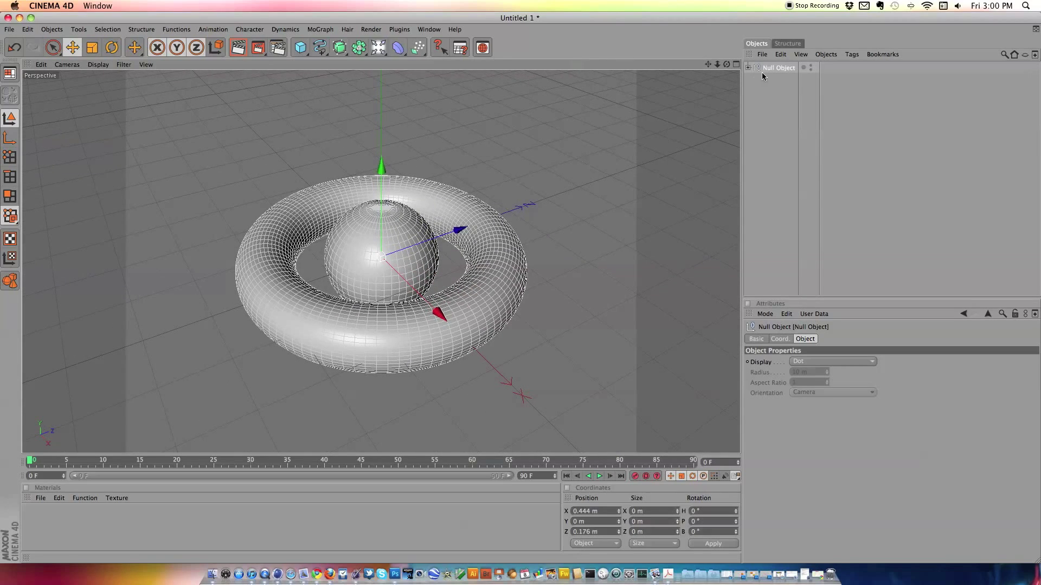
click(399, 54)
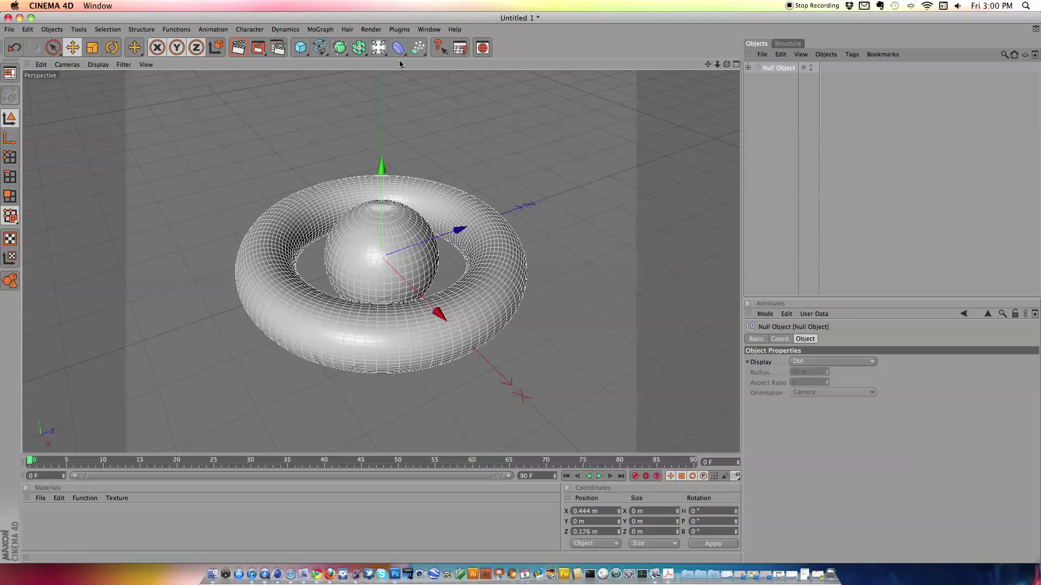
click(412, 220)
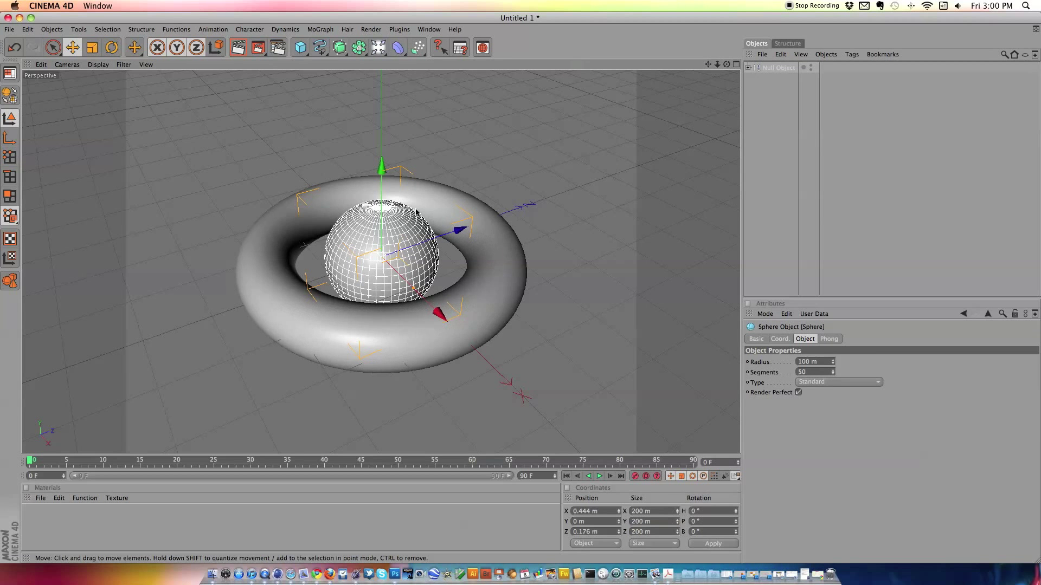
click(465, 204)
click(398, 48)
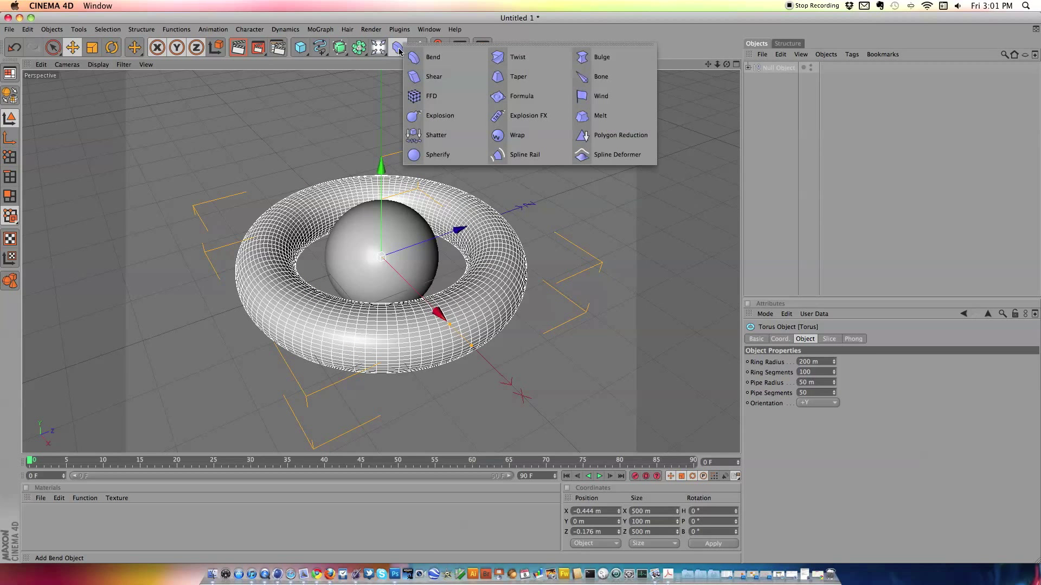
click(406, 51)
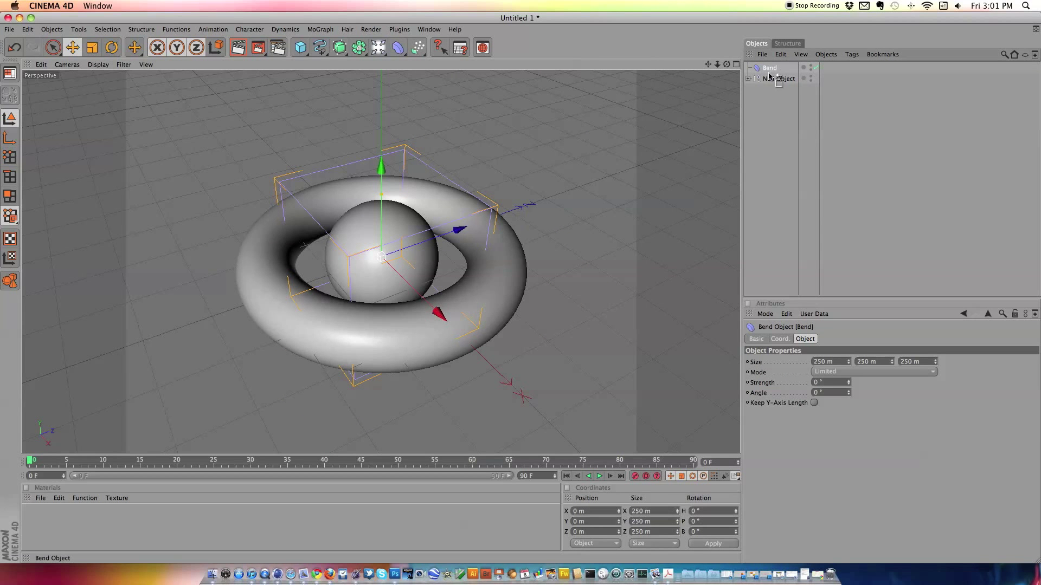
mouse_move(767, 69)
mouse_down()
mouse_move(774, 58)
mouse_move(760, 79)
mouse_up()
click(750, 78)
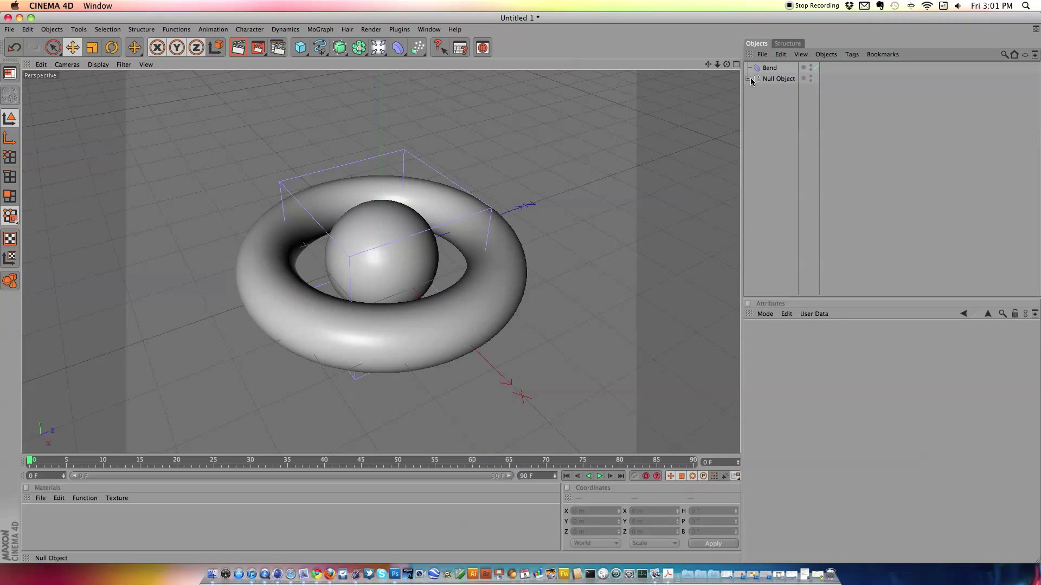
click(748, 79)
drag(766, 67, 766, 93)
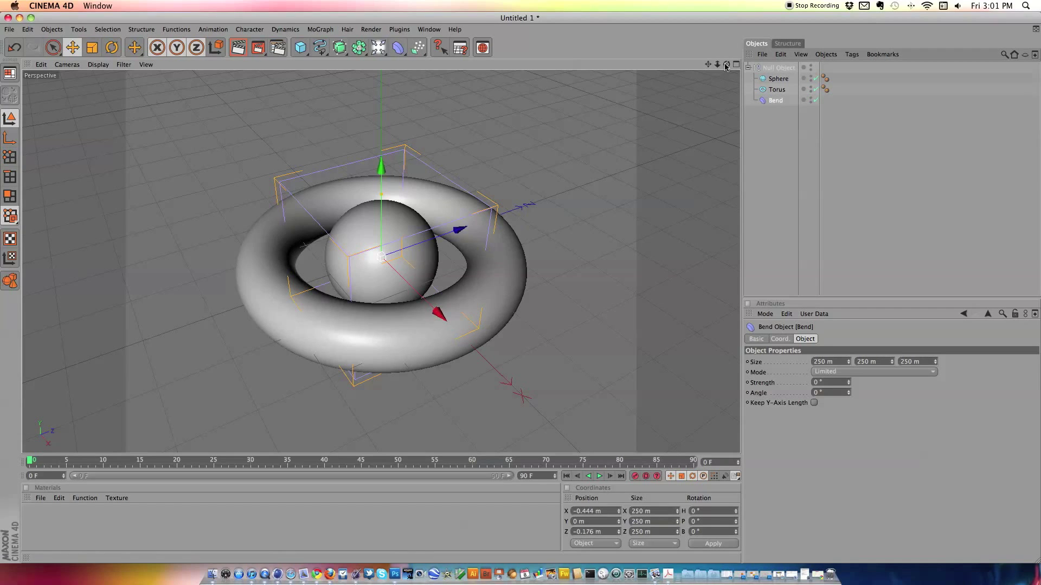
Step: Try different strengths on the Bend deformer, including 562° and -52°, and settle on 60° with the angle at 0°
drag(726, 64, 666, 99)
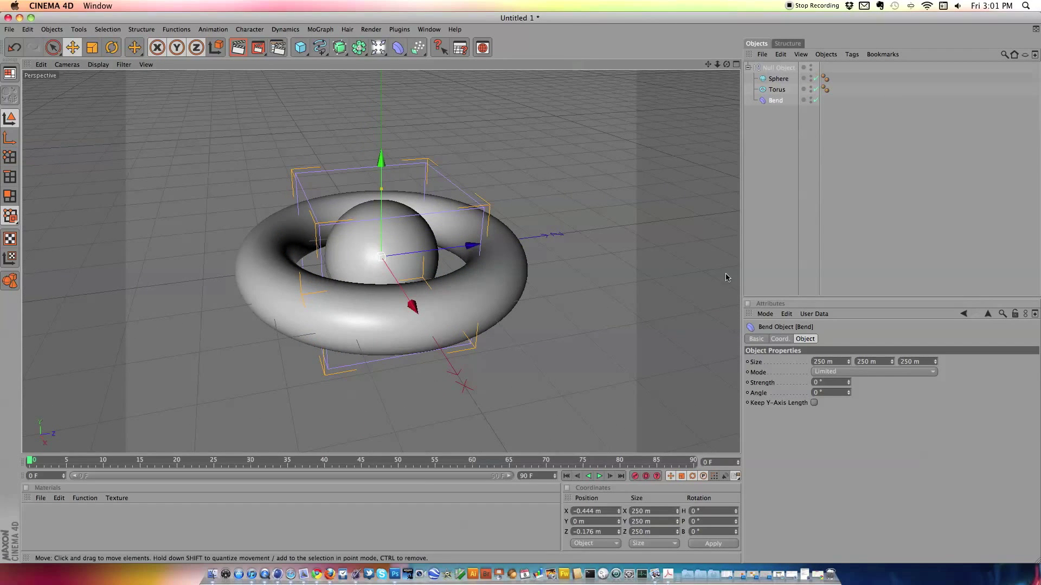
mouse_move(851, 384)
mouse_down()
mouse_move(865, 320)
mouse_move(848, 382)
mouse_up()
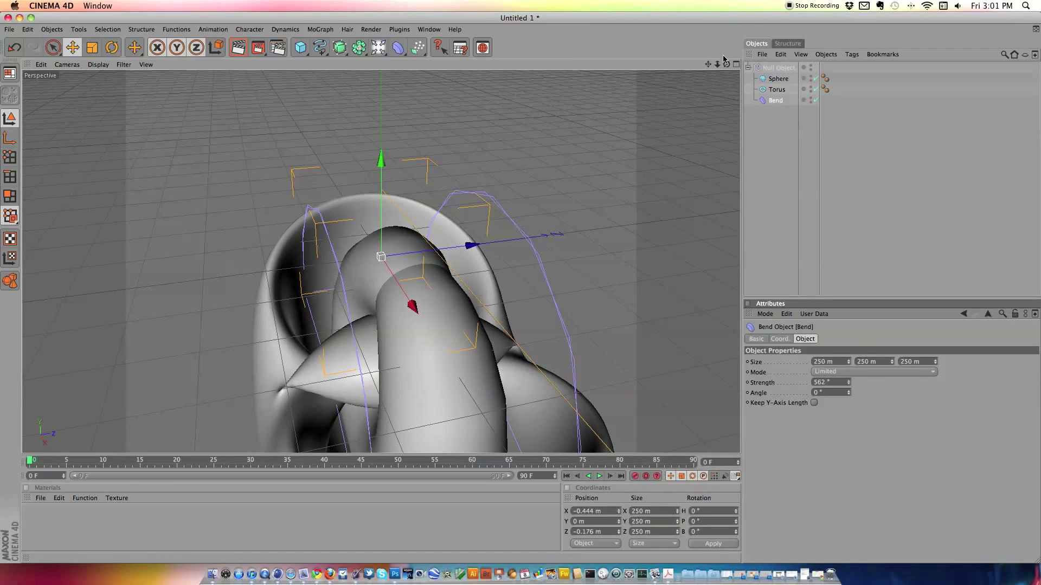
mouse_move(727, 64)
mouse_down()
mouse_move(797, 40)
mouse_move(726, 103)
mouse_move(680, 71)
mouse_move(727, 65)
mouse_up()
drag(849, 382, 849, 435)
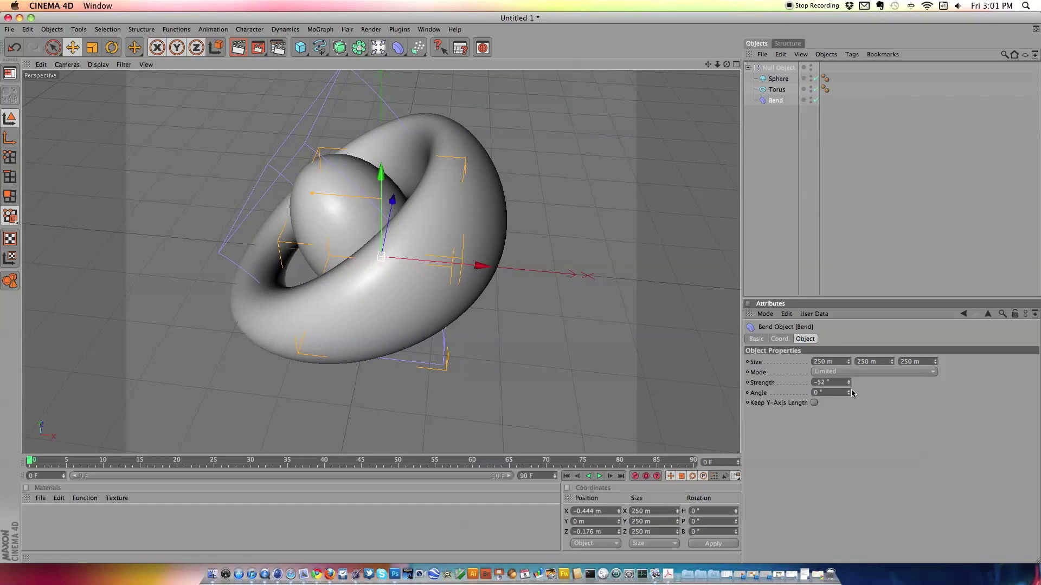
drag(849, 393, 849, 362)
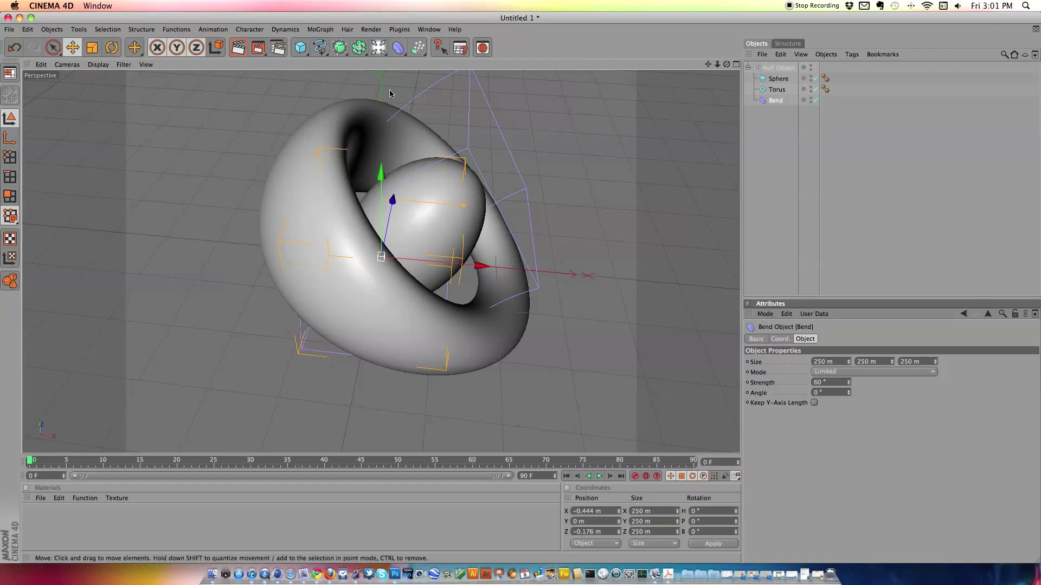
Step: Add a Twist deformer to the null group below the Bend and set its angle to 952°
click(402, 52)
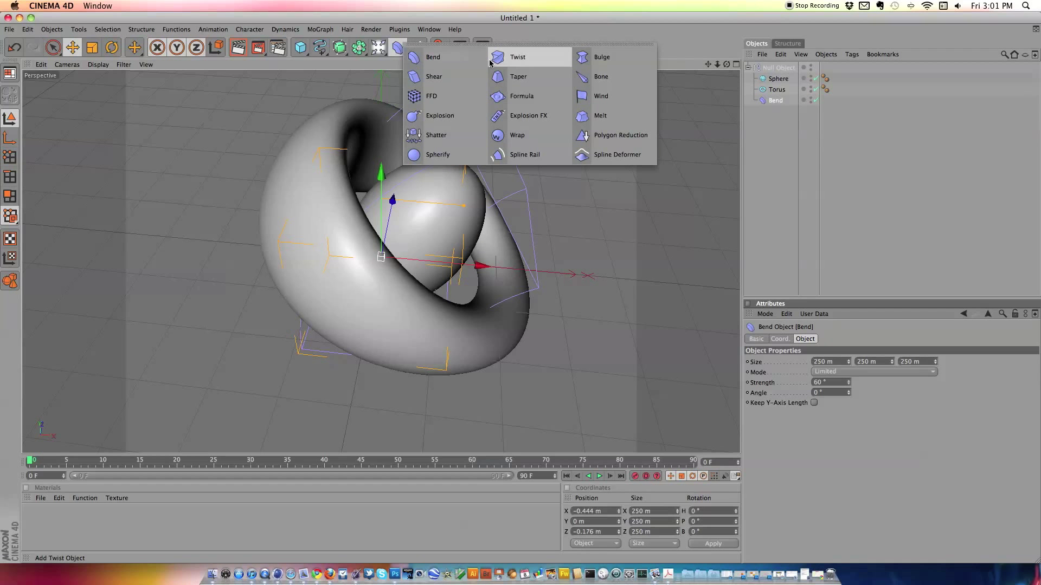
click(507, 58)
drag(769, 68, 768, 117)
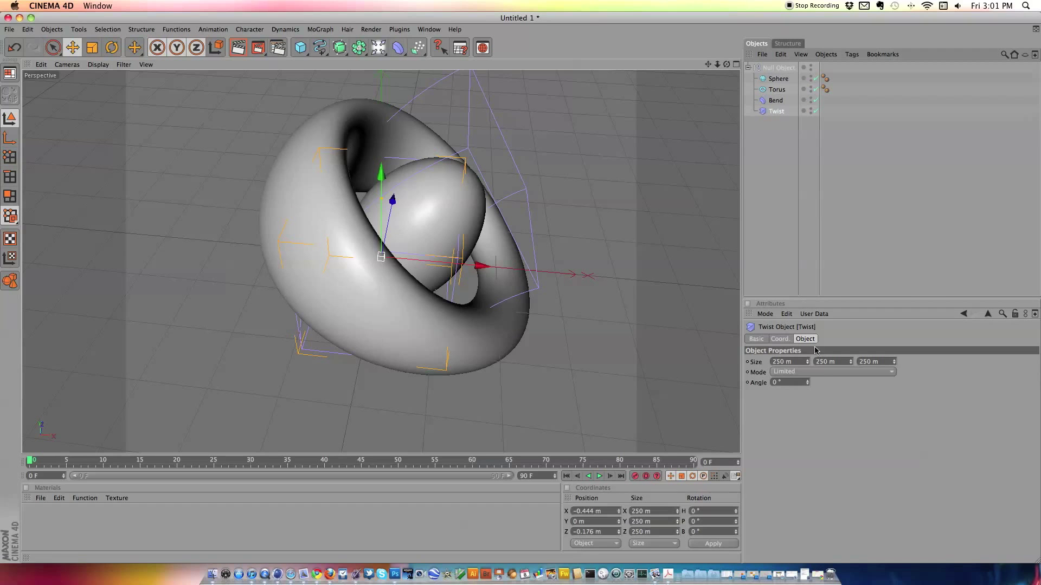
mouse_move(808, 383)
mouse_down()
mouse_move(905, 351)
mouse_move(810, 382)
mouse_up()
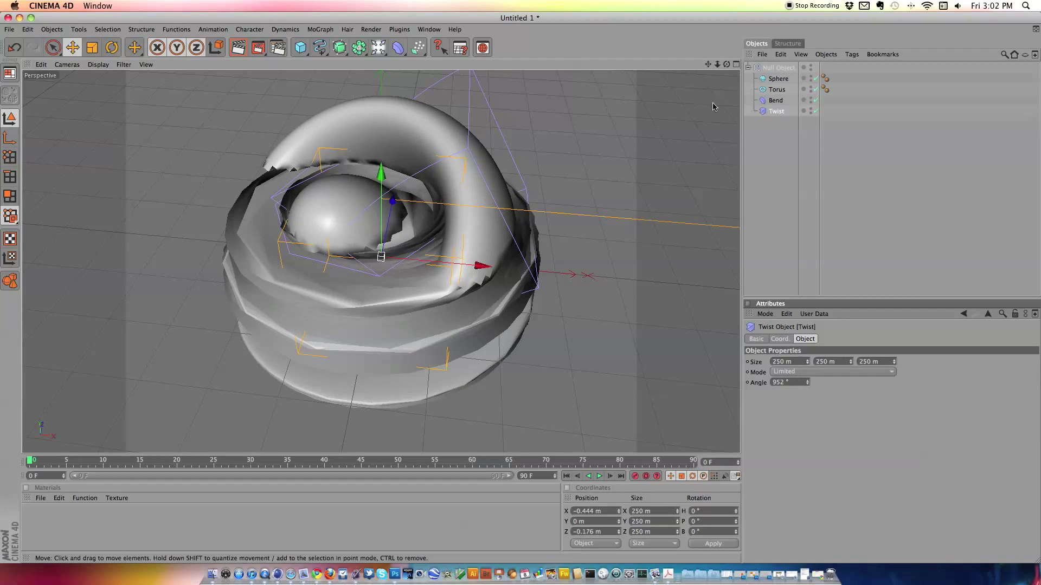
mouse_move(726, 64)
mouse_down()
mouse_move(728, 16)
mouse_move(710, 6)
mouse_move(689, 52)
mouse_move(724, 47)
mouse_move(727, 66)
mouse_up()
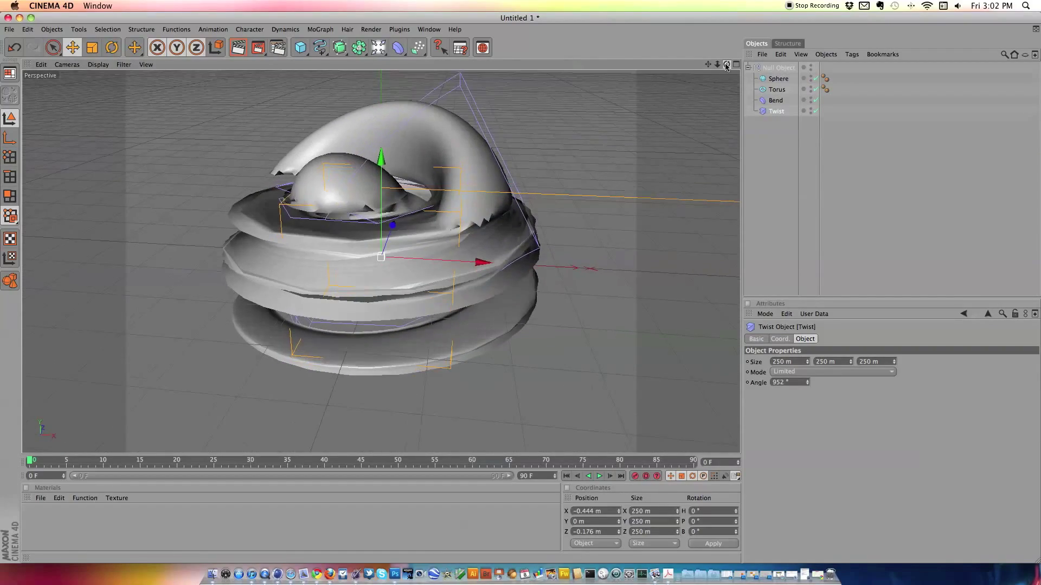
Step: Try the Twist deformer's Within Box mode and set the mode to Unlimited
click(865, 372)
click(864, 391)
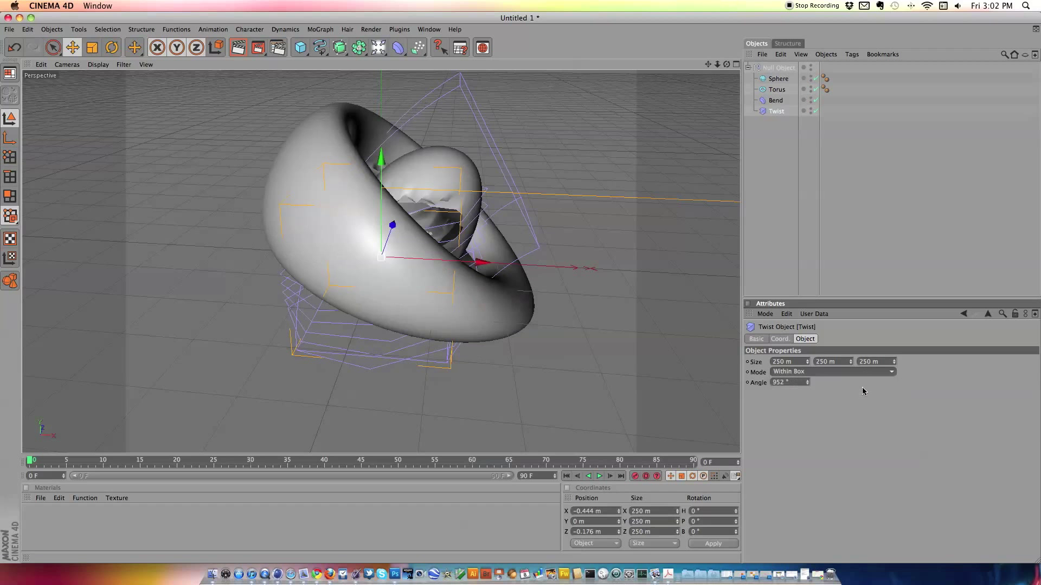
click(850, 373)
click(850, 405)
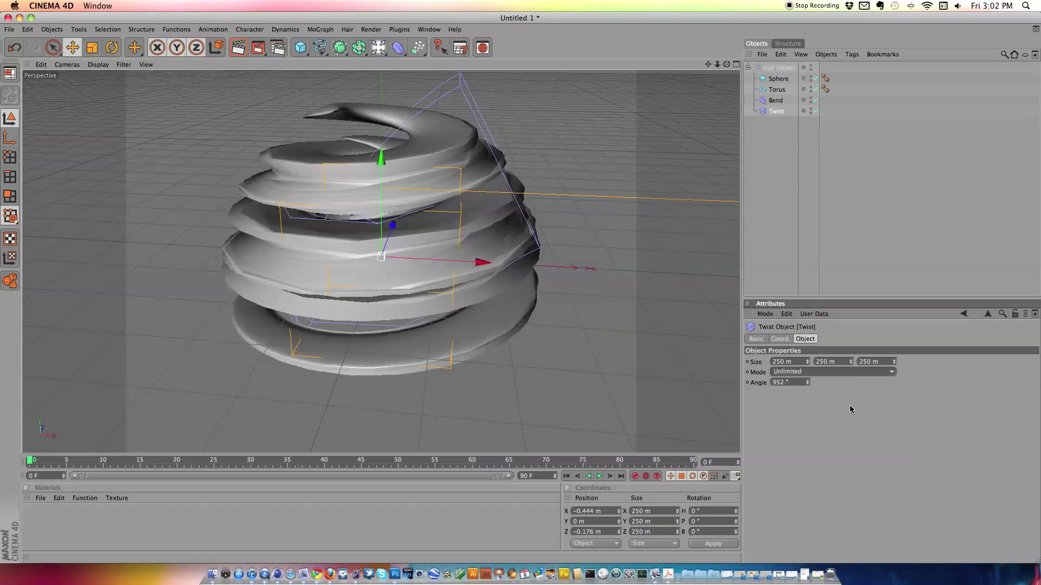
mouse_move(726, 64)
mouse_down()
mouse_move(724, 38)
mouse_move(694, 27)
mouse_move(672, 57)
mouse_move(753, 116)
mouse_move(700, 157)
mouse_move(753, 103)
mouse_move(723, 92)
mouse_move(724, 76)
mouse_up()
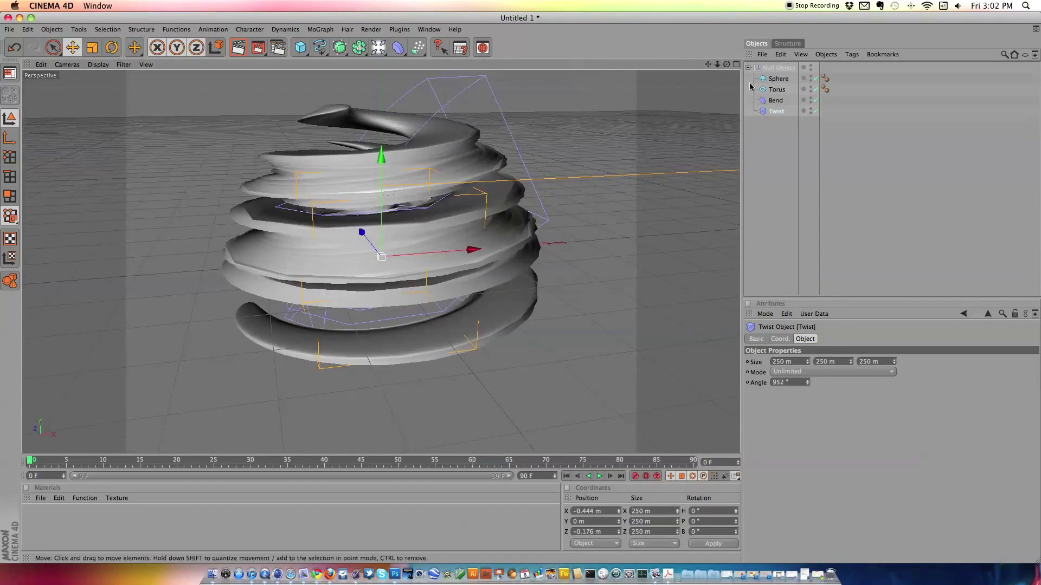
Step: Set the Twist deformer's X size to 334 m and its Y size to 775 m
click(807, 360)
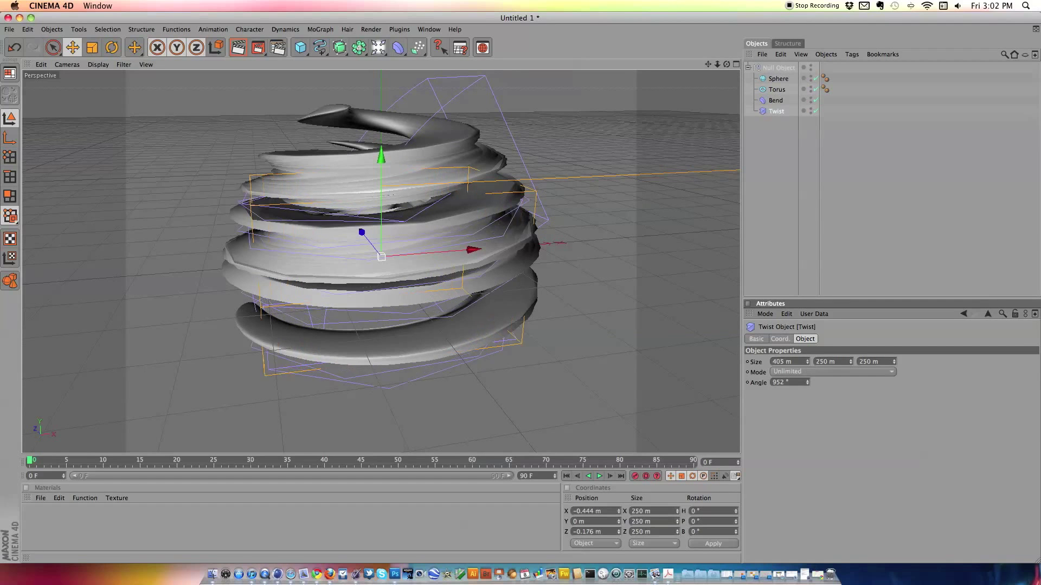
drag(851, 363, 851, 311)
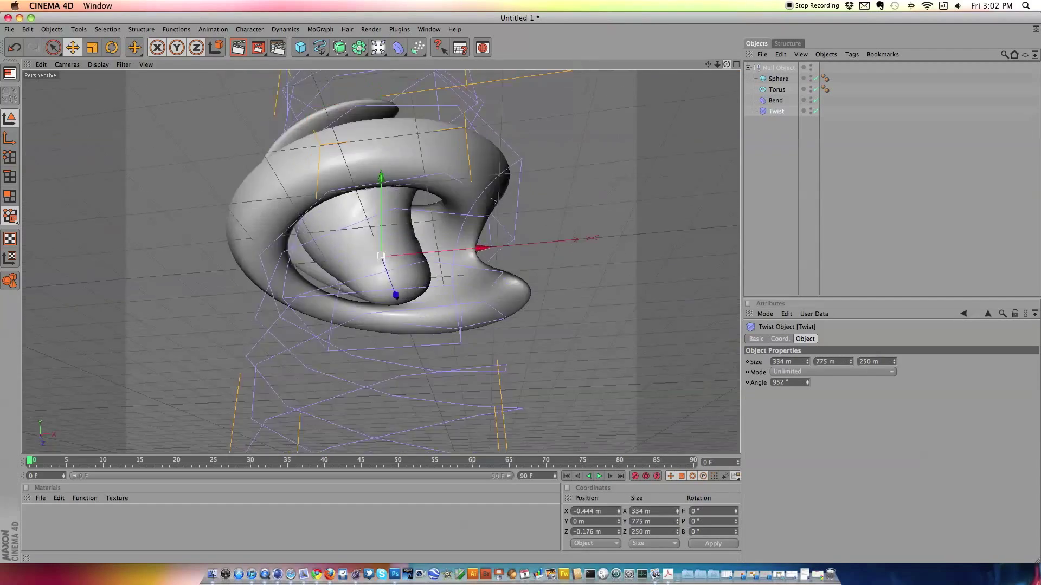
drag(726, 64, 700, 111)
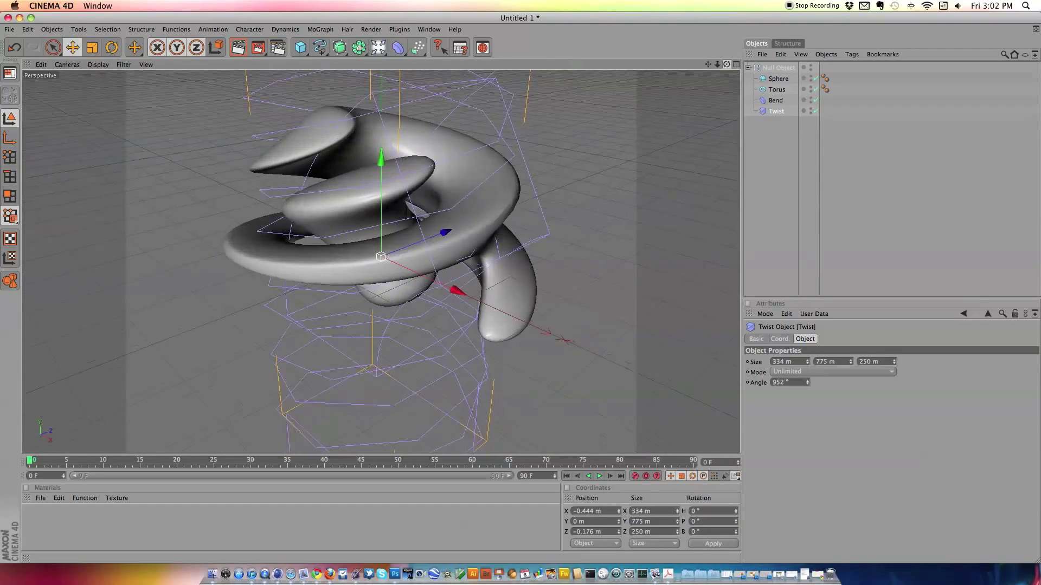
Step: Add a Melt deformer to the null group below the Twist deformer
alt+drag(439, 244, 442, 235)
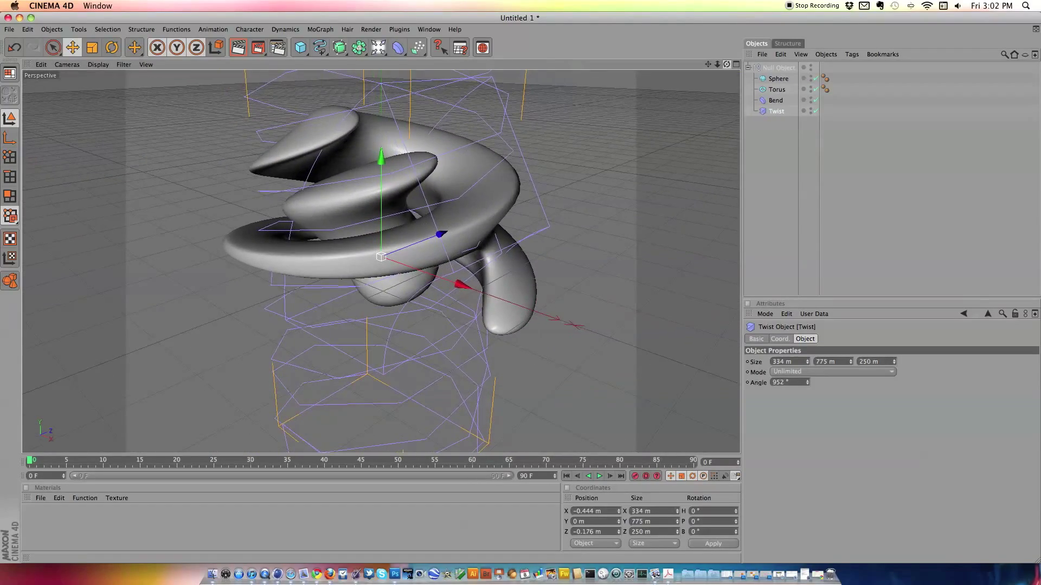
click(398, 48)
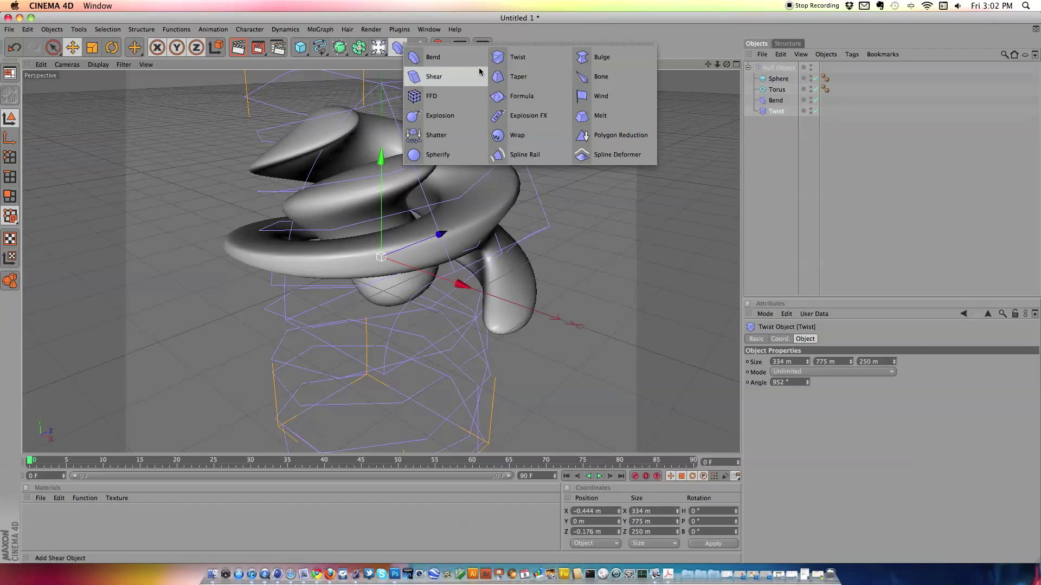
click(601, 116)
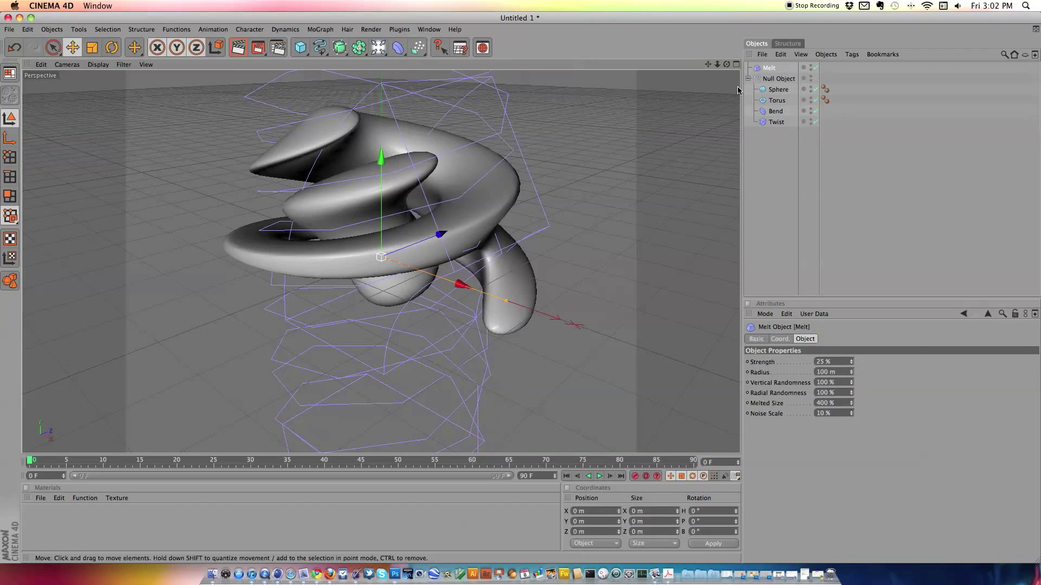
drag(768, 68, 768, 77)
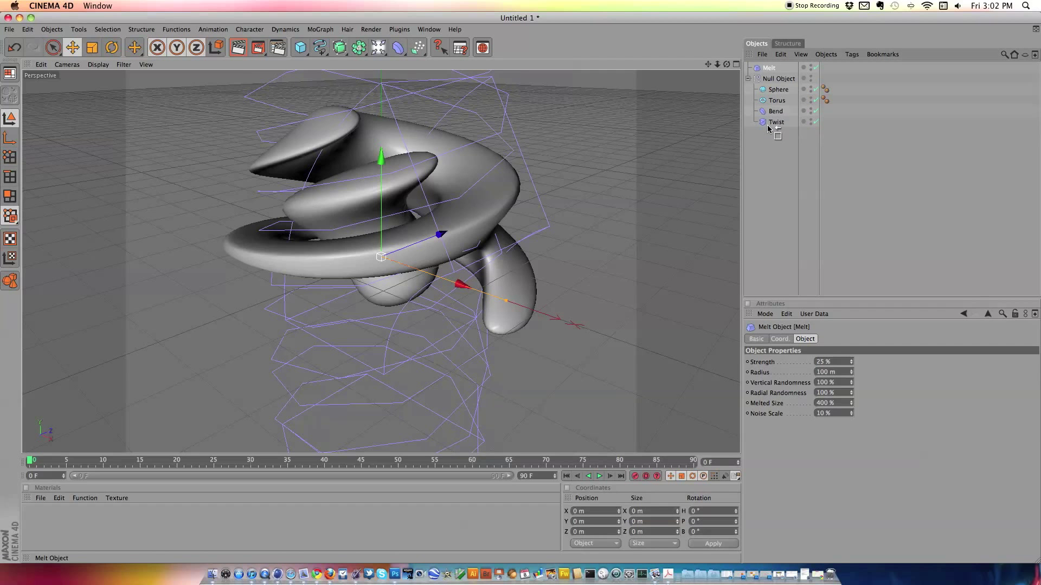
drag(768, 128, 768, 128)
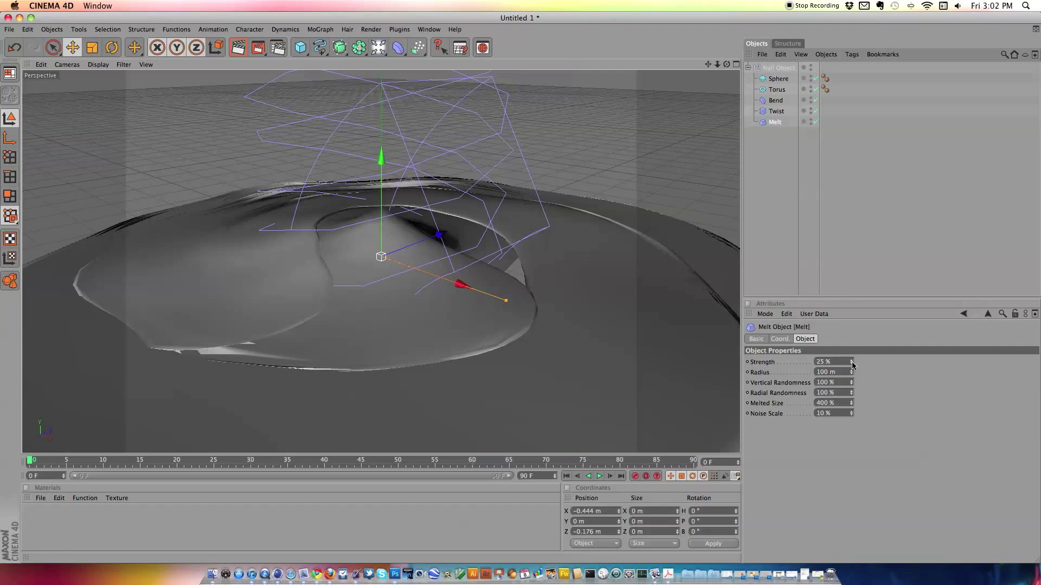
Step: Try the Melt deformer at 12% strength, 160 m radius, 47% vertical randomness, 101% melted size and 14% noise scale
mouse_move(851, 362)
mouse_down()
mouse_move(852, 376)
mouse_move(852, 367)
mouse_up()
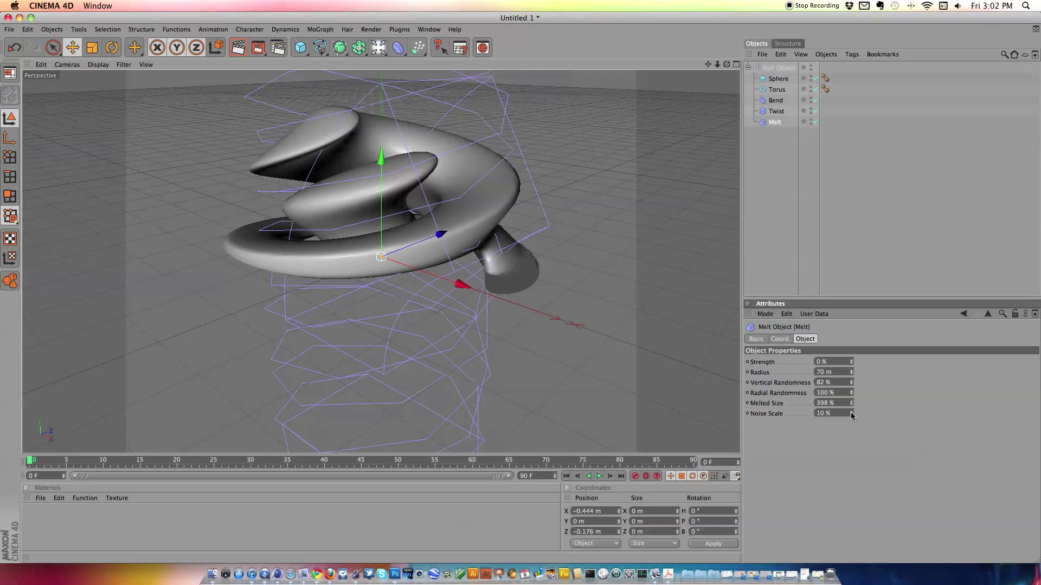
drag(853, 366, 853, 391)
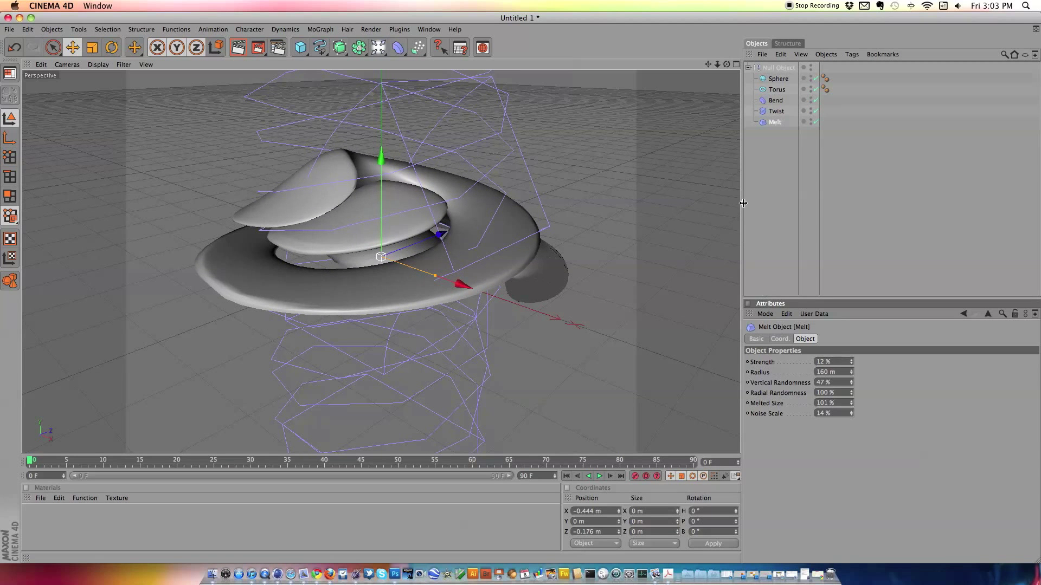
drag(727, 64, 563, 59)
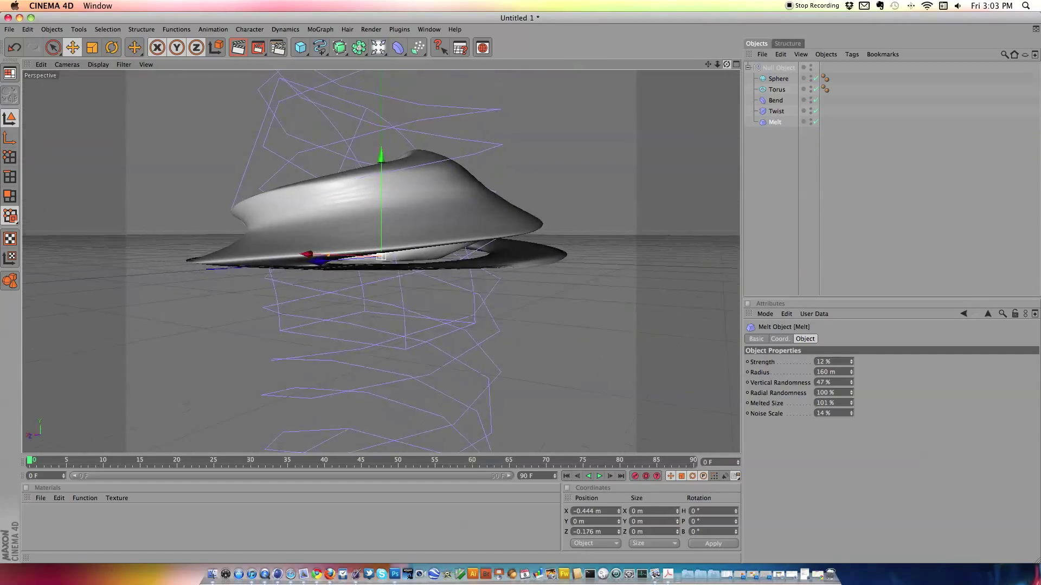
drag(737, 100, 725, 68)
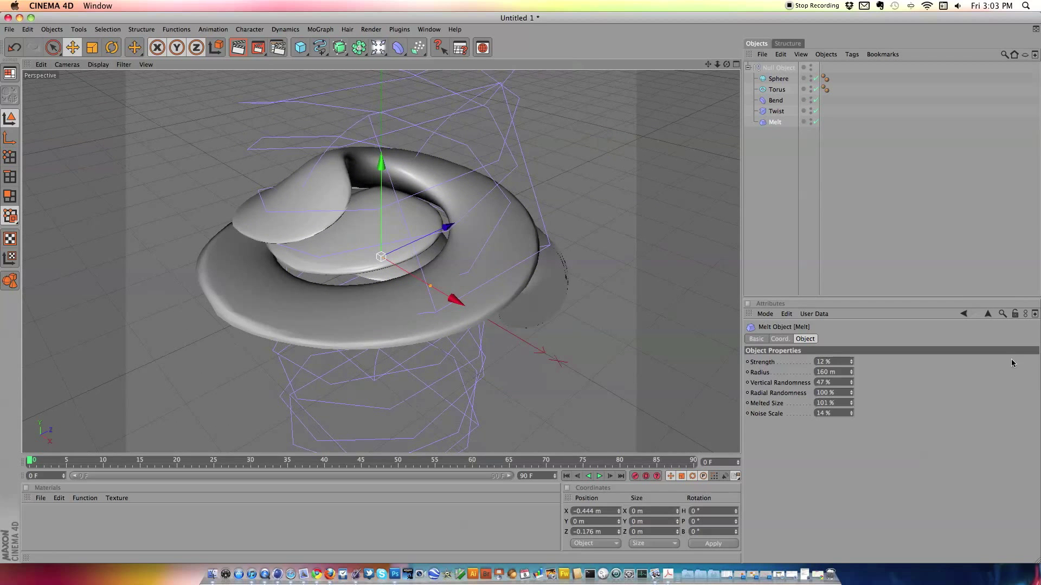
Step: Try a 1462 m radius, 100% melted size, 193.1% noise scale and 0% strength on the Melt deformer, and delete it
drag(850, 374, 850, 364)
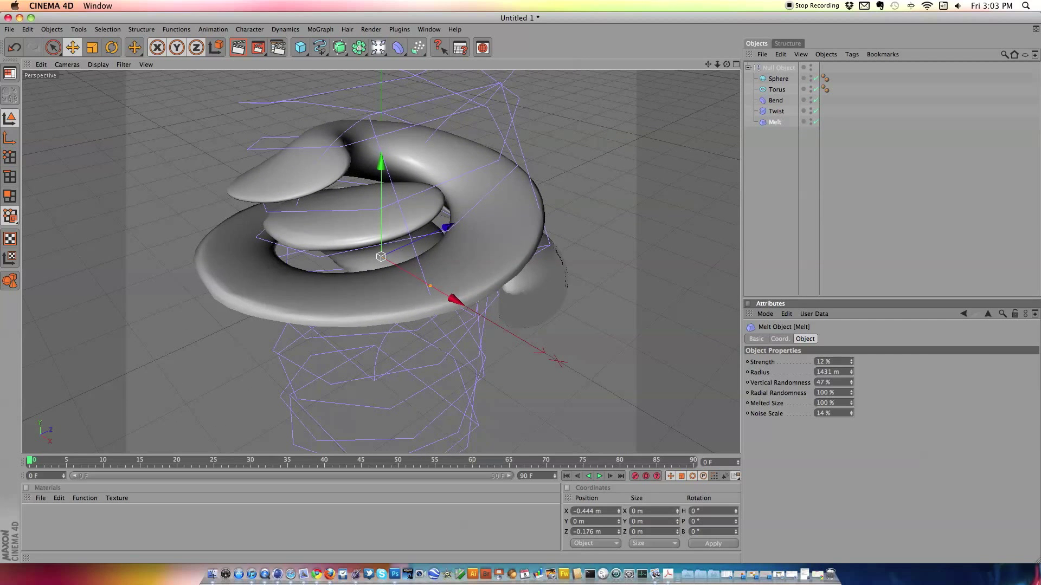
mouse_move(851, 405)
mouse_down()
mouse_move(851, 391)
mouse_move(851, 404)
mouse_up()
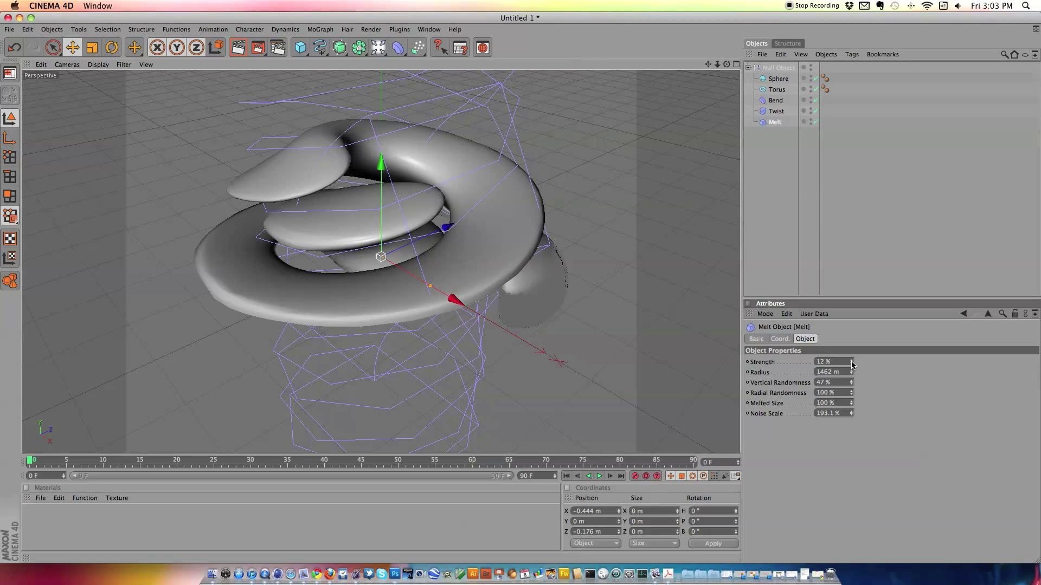
mouse_move(851, 364)
mouse_down()
mouse_move(852, 352)
mouse_move(852, 368)
mouse_up()
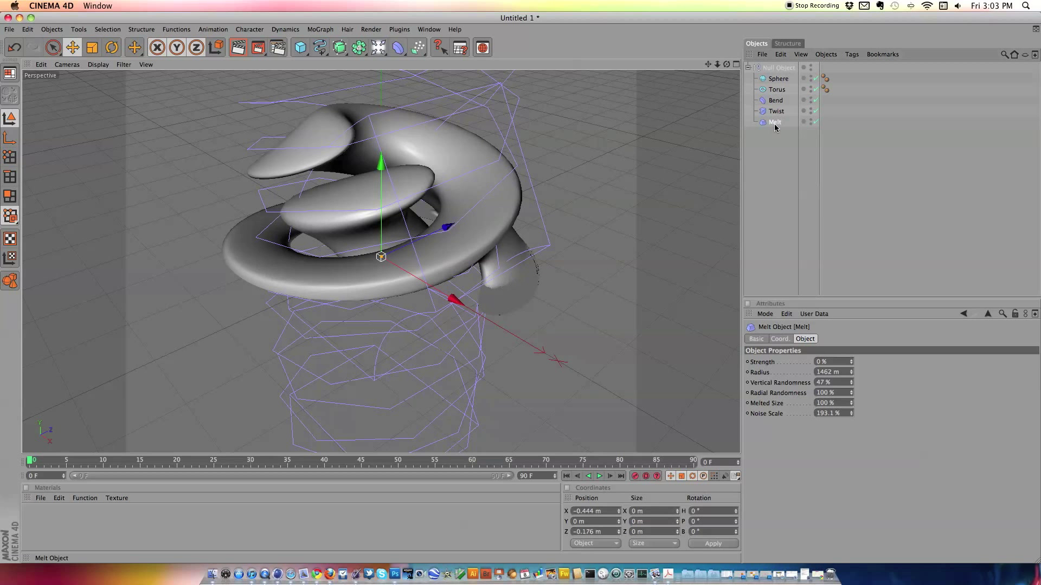
key(Delete)
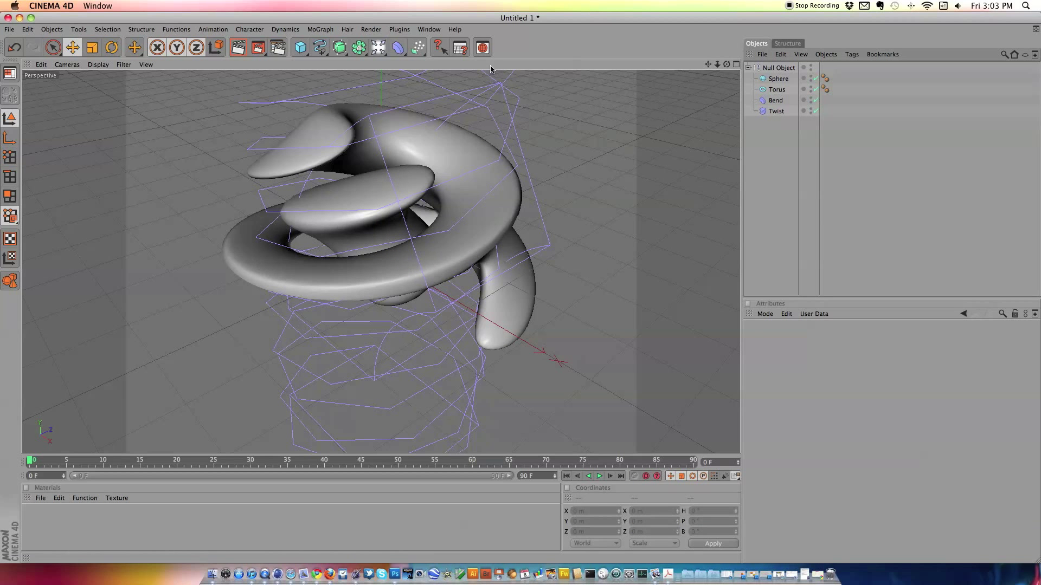
Step: Add a Wind deformer to the null group below the Twist deformer
click(398, 48)
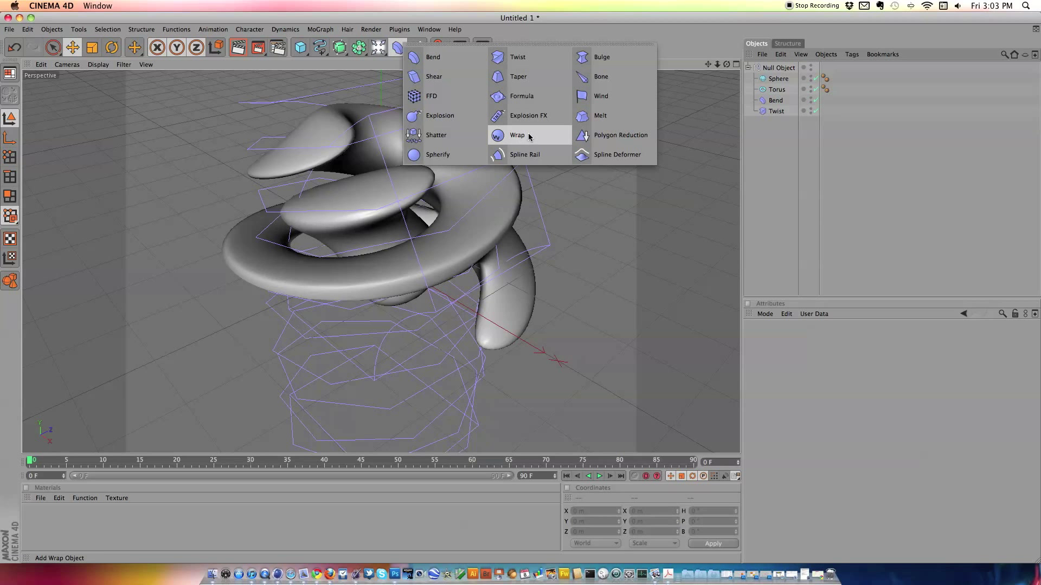
click(601, 101)
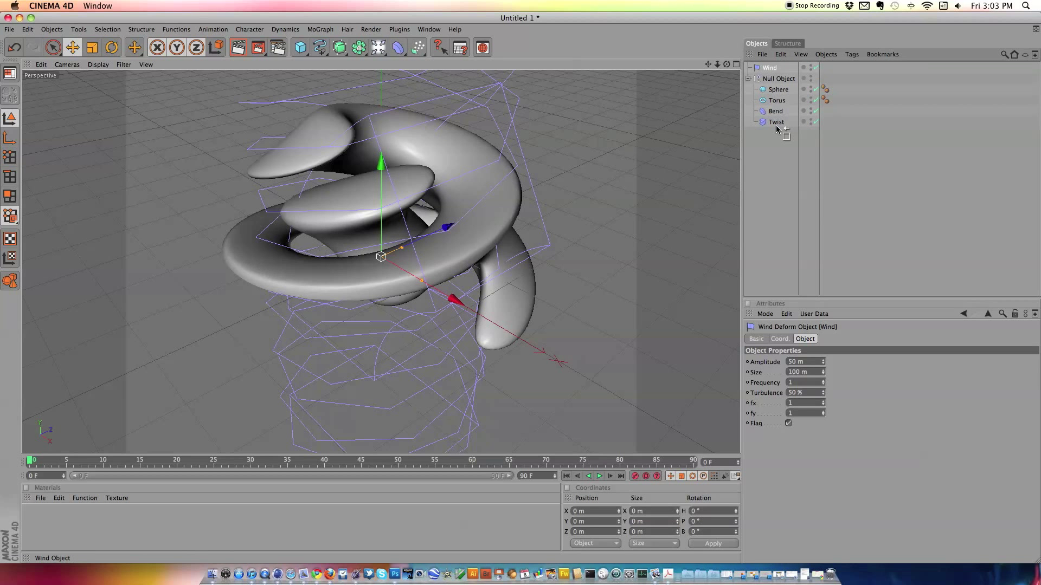
drag(777, 129, 778, 129)
drag(726, 66, 728, 67)
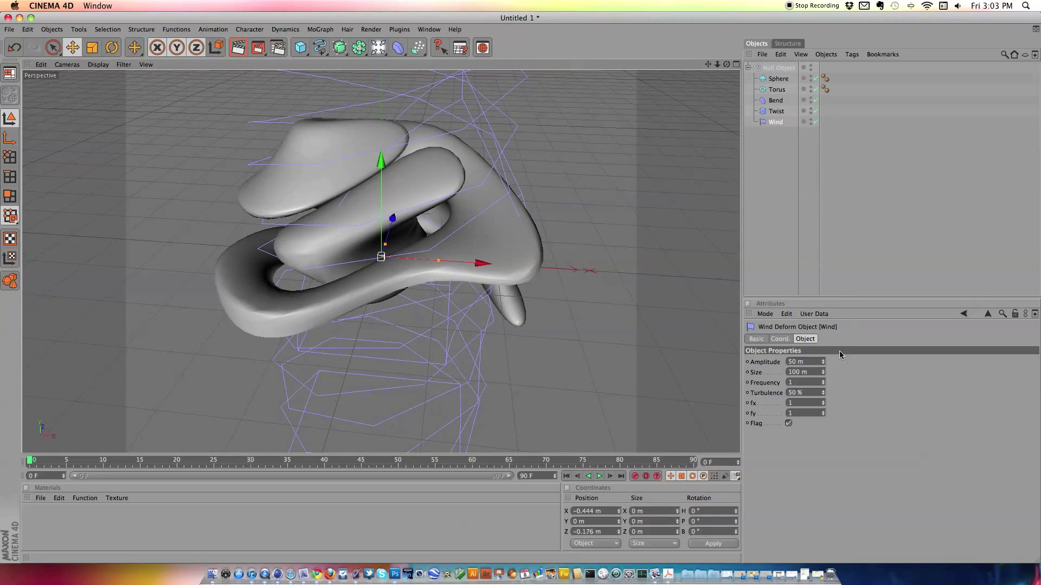
Step: Set the Wind deformer's amplitude to 28 m, size to 140 m, turbulence to 87%, fx to 1.82 and fy to 0.5
mouse_move(824, 362)
mouse_down()
mouse_move(823, 383)
mouse_move(823, 355)
mouse_up()
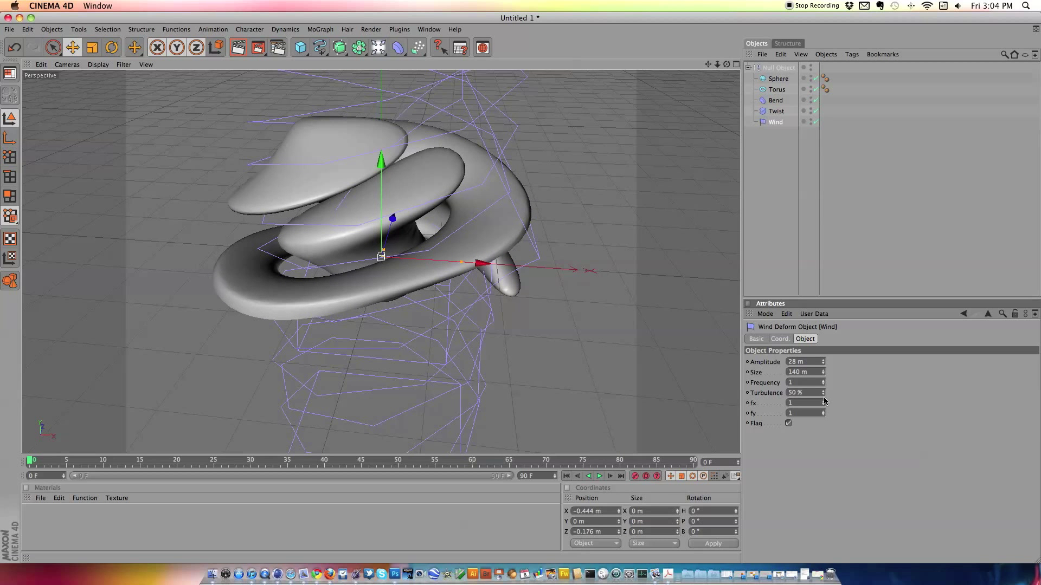
drag(825, 393, 823, 423)
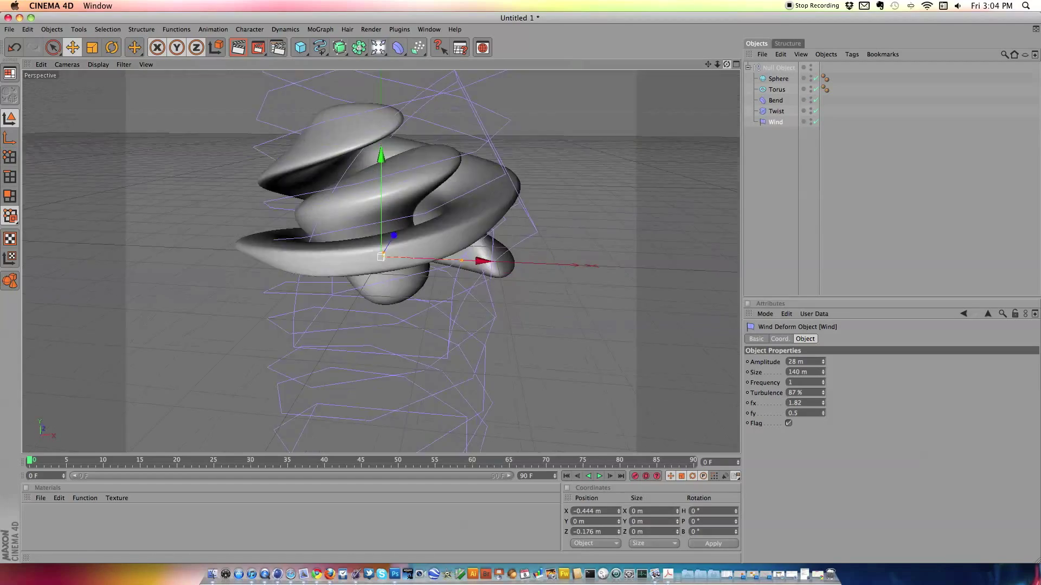
drag(726, 64, 712, 95)
Step: Collapse the null group and raise the whole shape to about 196 m on Y
scroll(531, 125, down, 8)
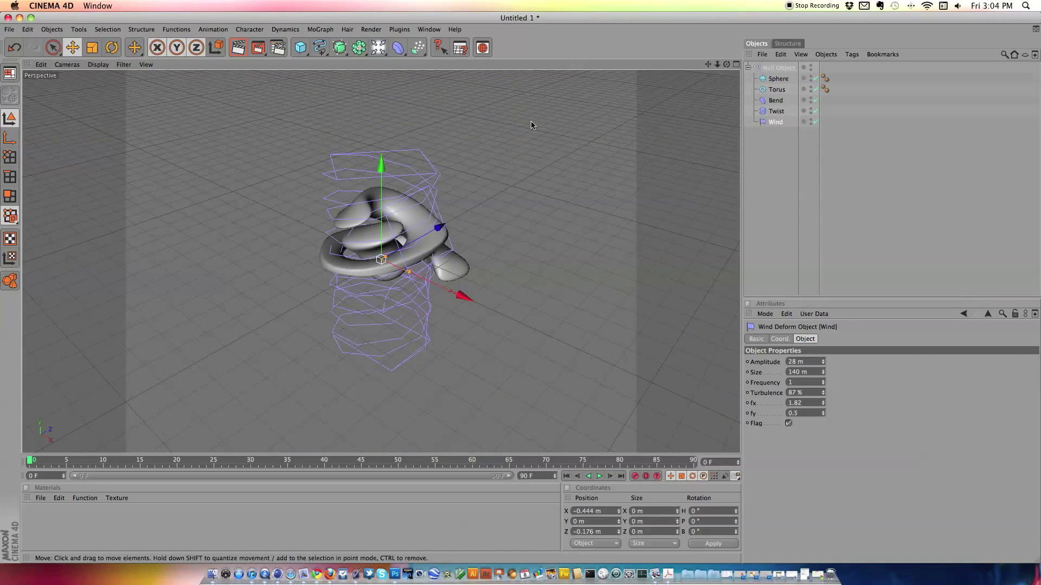
click(748, 67)
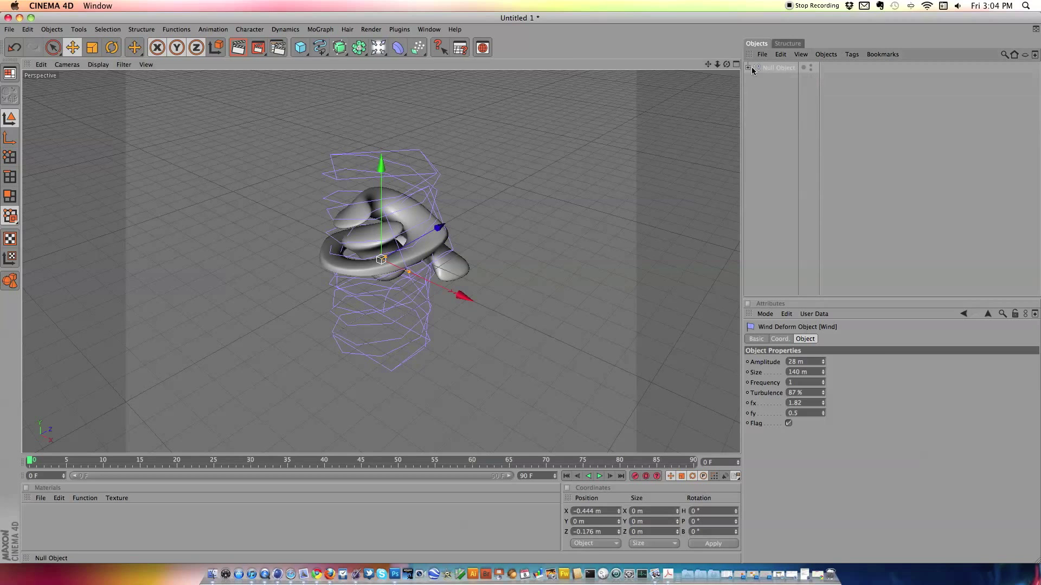
click(778, 68)
drag(384, 189, 381, 139)
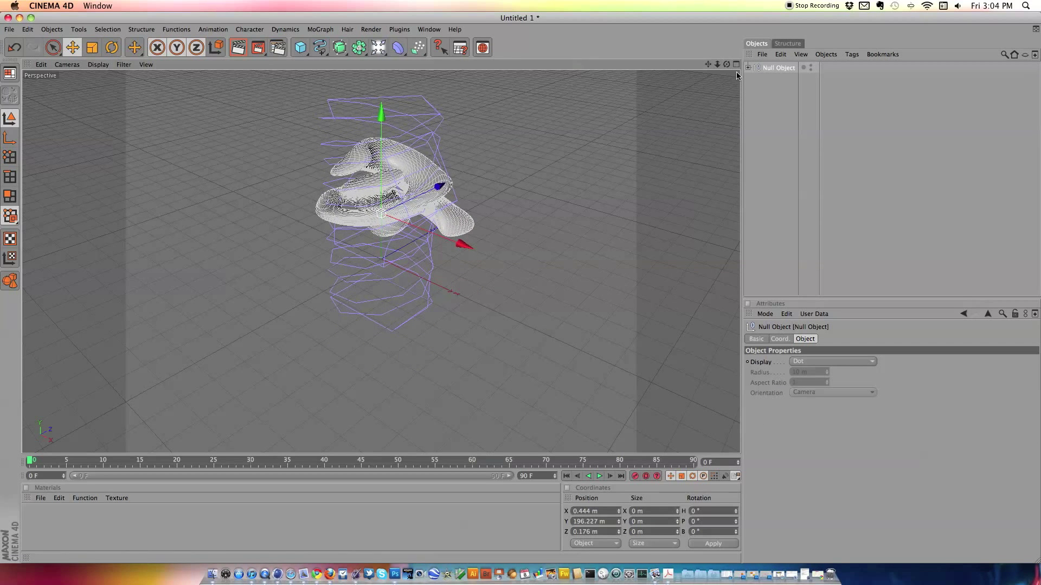
Step: Add a plane beneath the shape and scale it uniformly to about 851 m per side
mouse_move(727, 64)
mouse_down()
mouse_move(780, 30)
mouse_move(727, 65)
mouse_up()
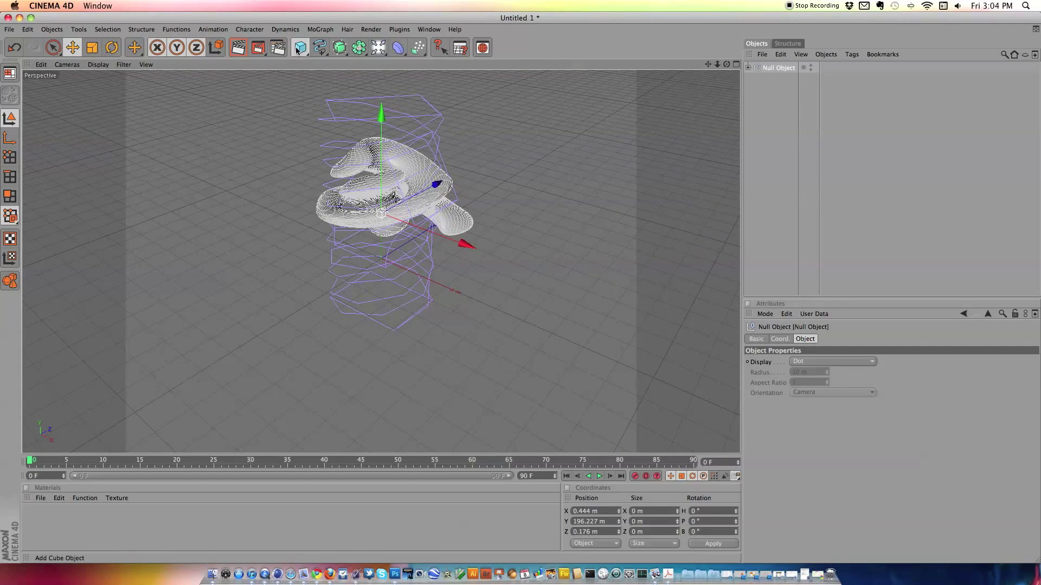
drag(298, 50, 387, 76)
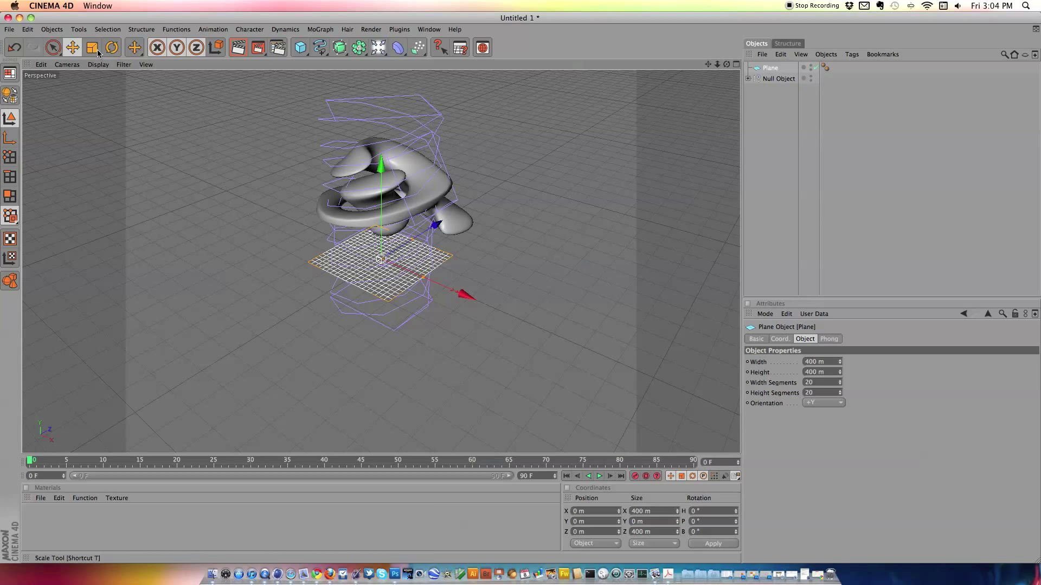
click(92, 48)
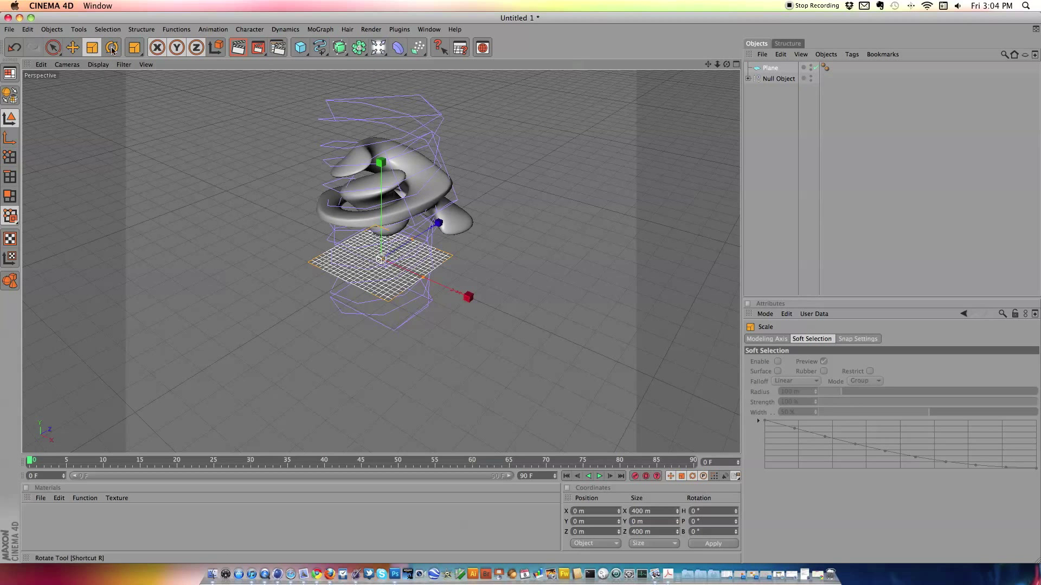
drag(381, 261, 424, 260)
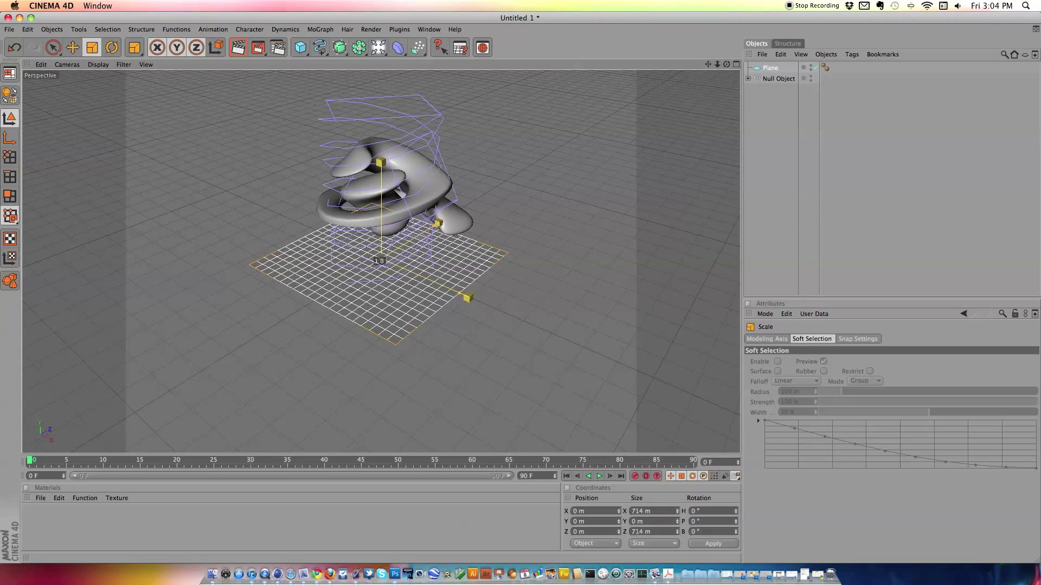
drag(520, 255, 520, 290)
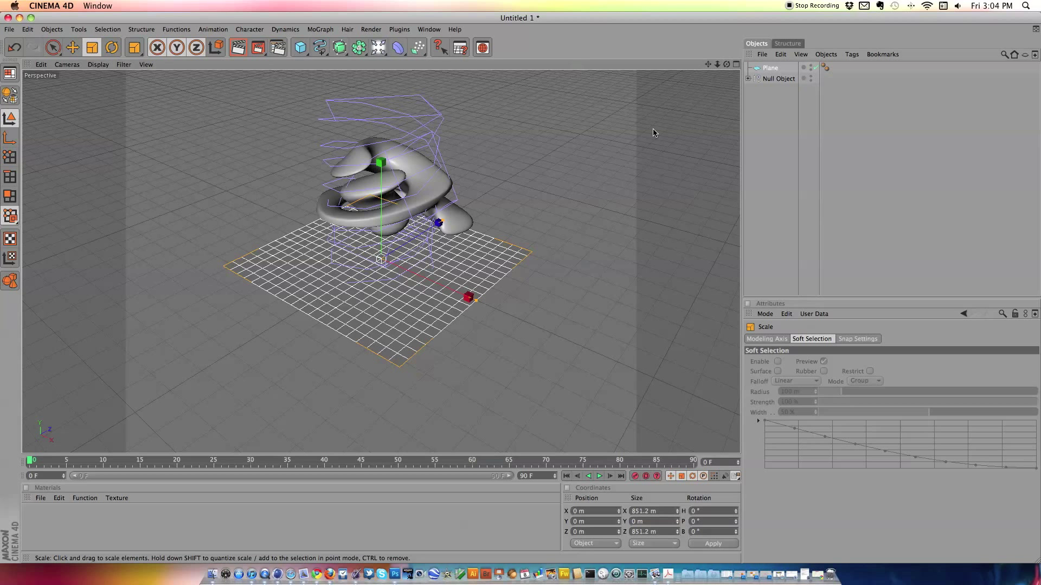
Step: Duplicate the plane, move the copy to about -946 m on X, and rotate its bank to 130°
key(super+v)
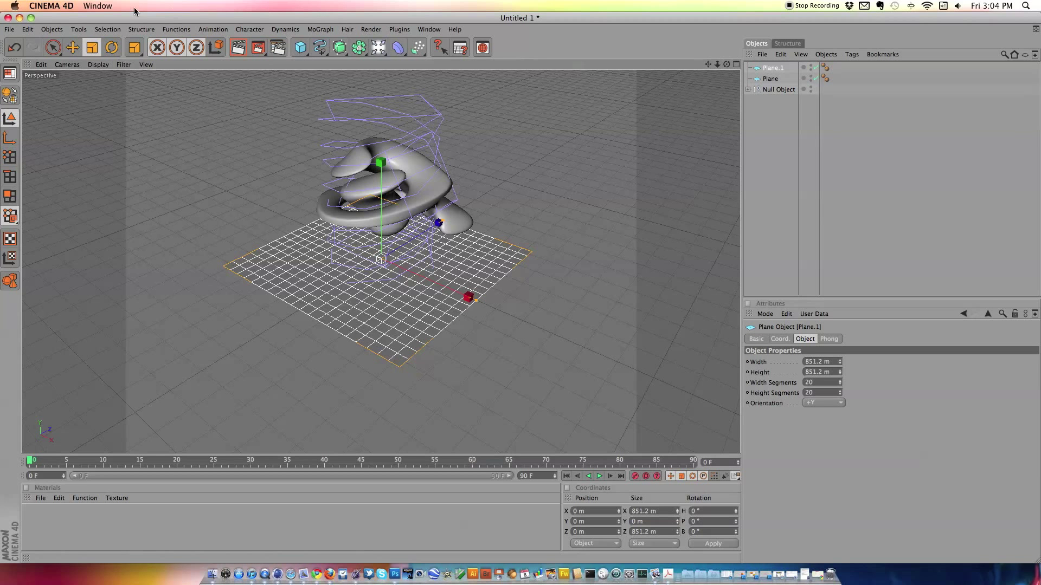
click(72, 48)
drag(415, 272, 324, 178)
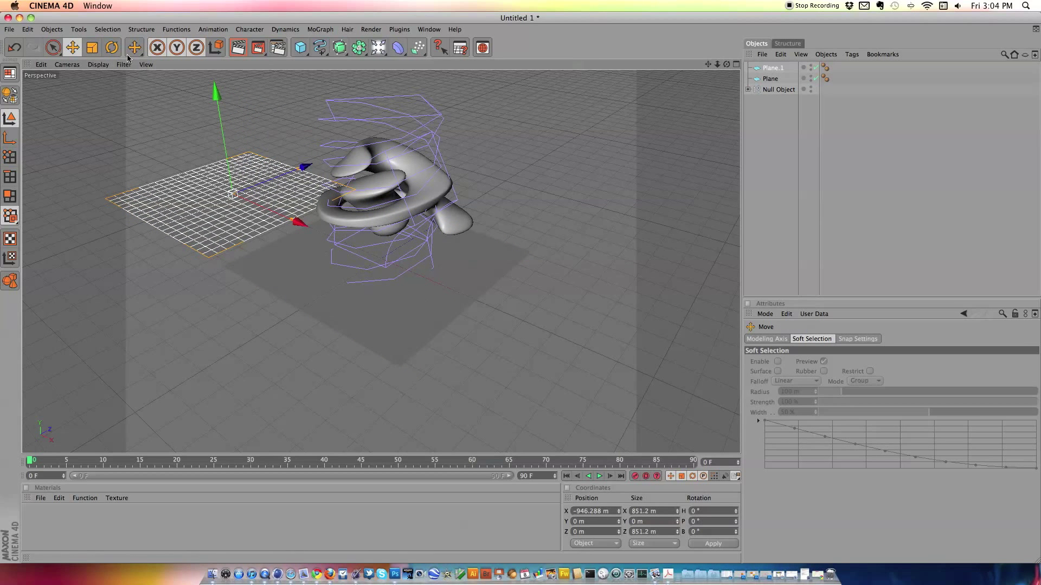
click(111, 47)
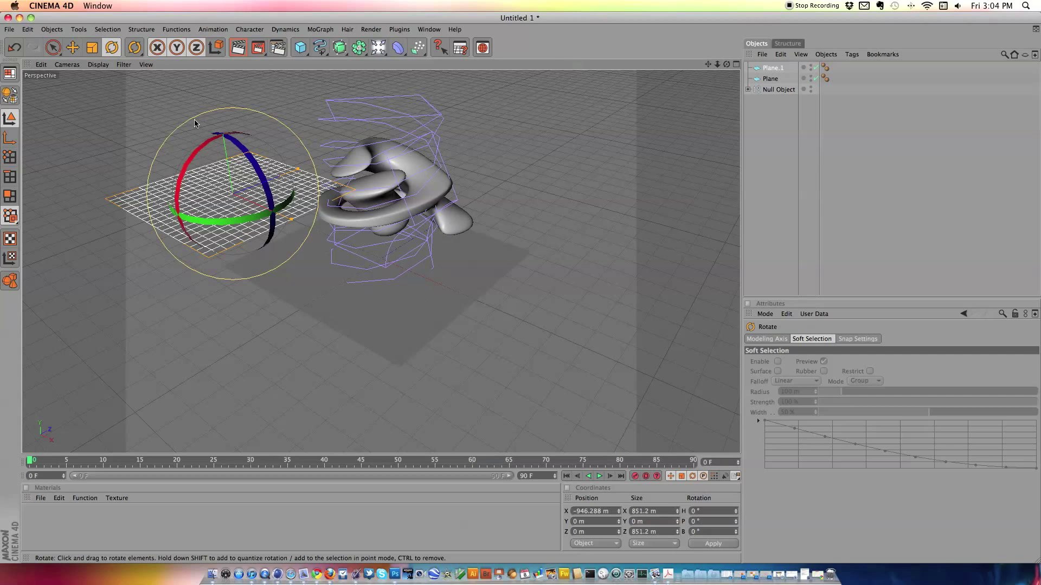
drag(241, 159, 255, 257)
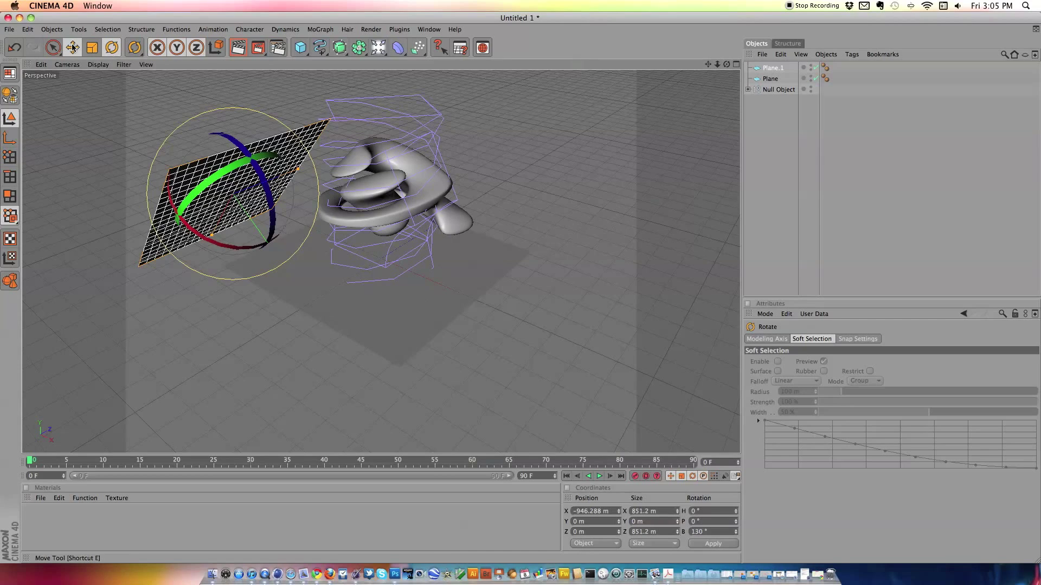
Step: Raise the tilted plane beside the shape to about X -593 m and Y 421 m
click(72, 48)
drag(225, 221, 242, 178)
drag(726, 65, 755, 62)
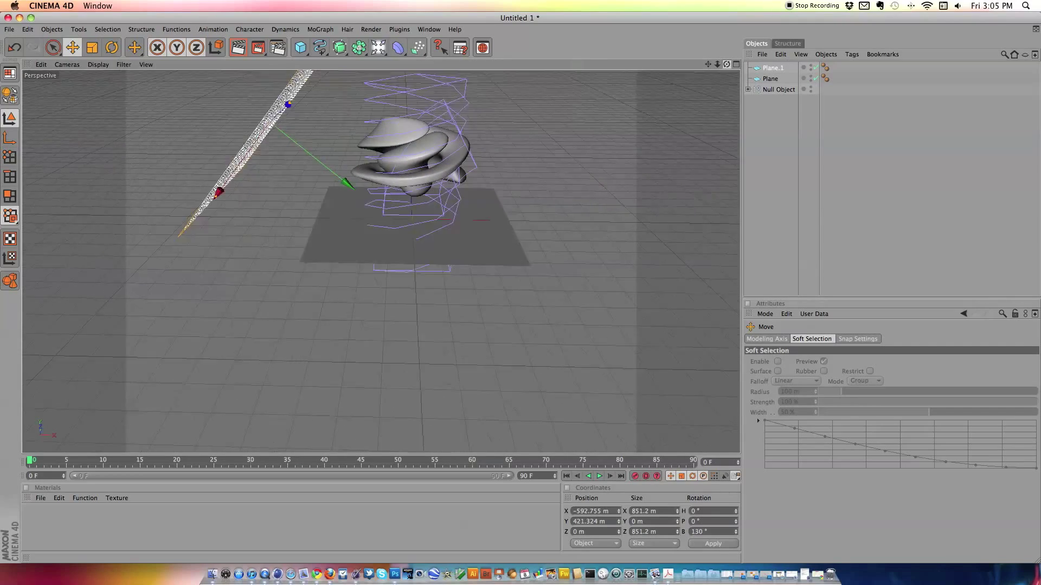
Step: Duplicate the floor plane and move the copy to about 972 m on X, opposite the tilted plane
alt+drag(278, 122, 488, 232)
click(443, 242)
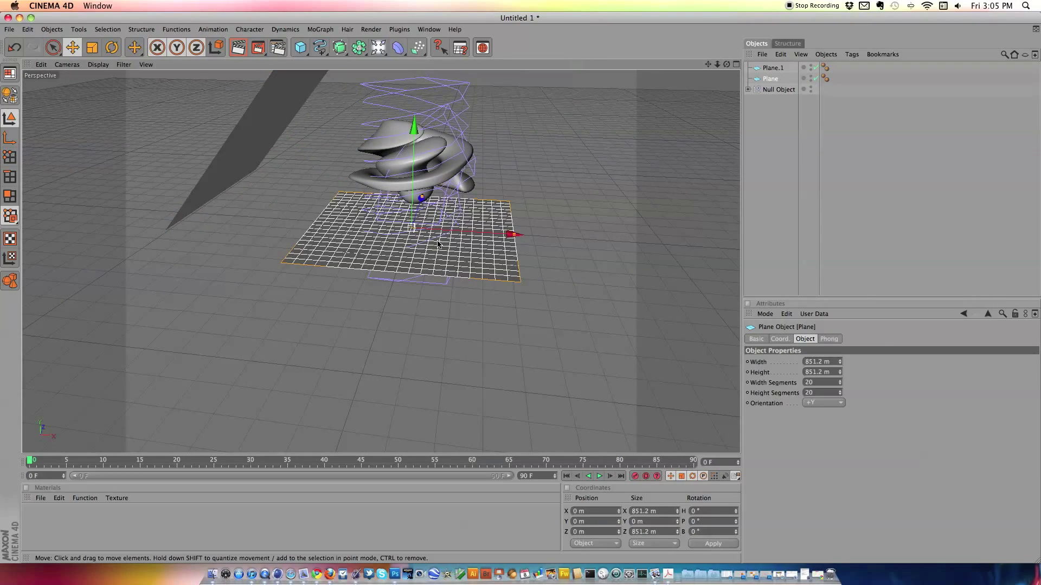
key(super+c)
key(super+v)
drag(513, 235, 813, 254)
ctrl+drag(726, 238, 691, 239)
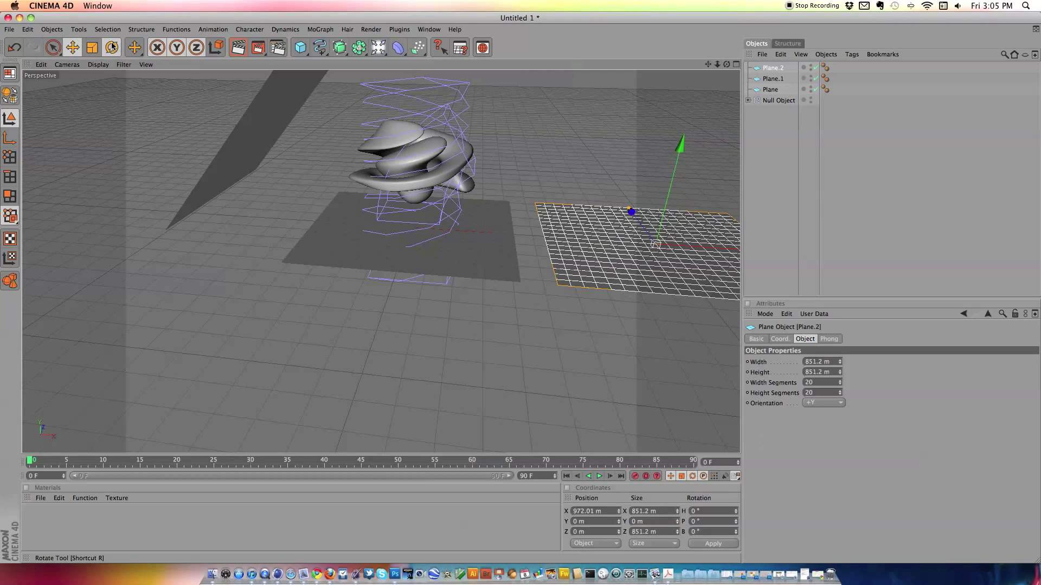
Step: Rotate the new plane's bank to -130° and move it to about X 531 m and Y 526 m
click(112, 47)
drag(643, 188, 600, 302)
click(73, 47)
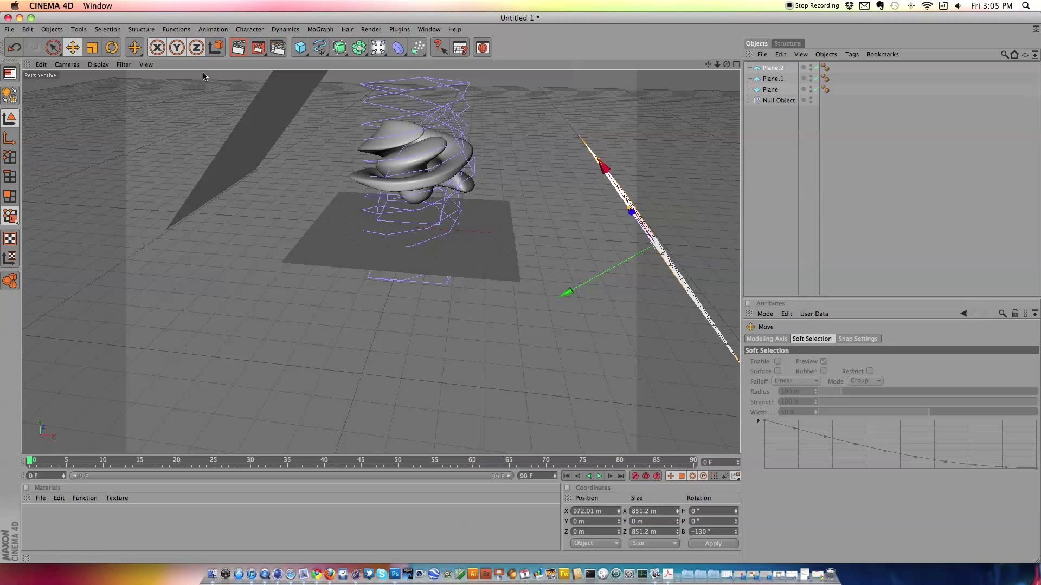
drag(595, 162, 549, 90)
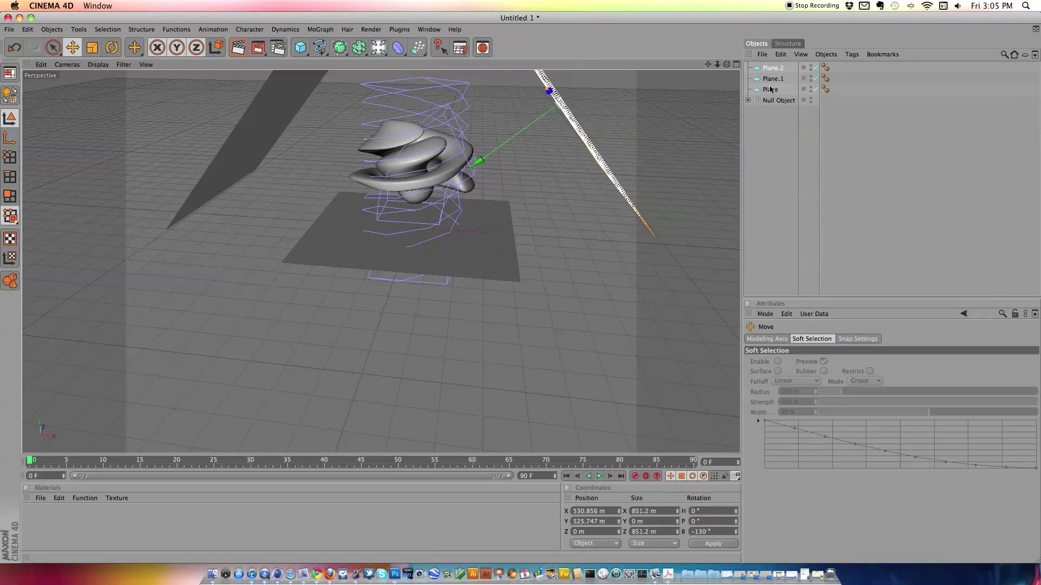
Step: Move the tilted plane on the negative X side to about X -565 m and Y 450 m
drag(727, 64, 704, 71)
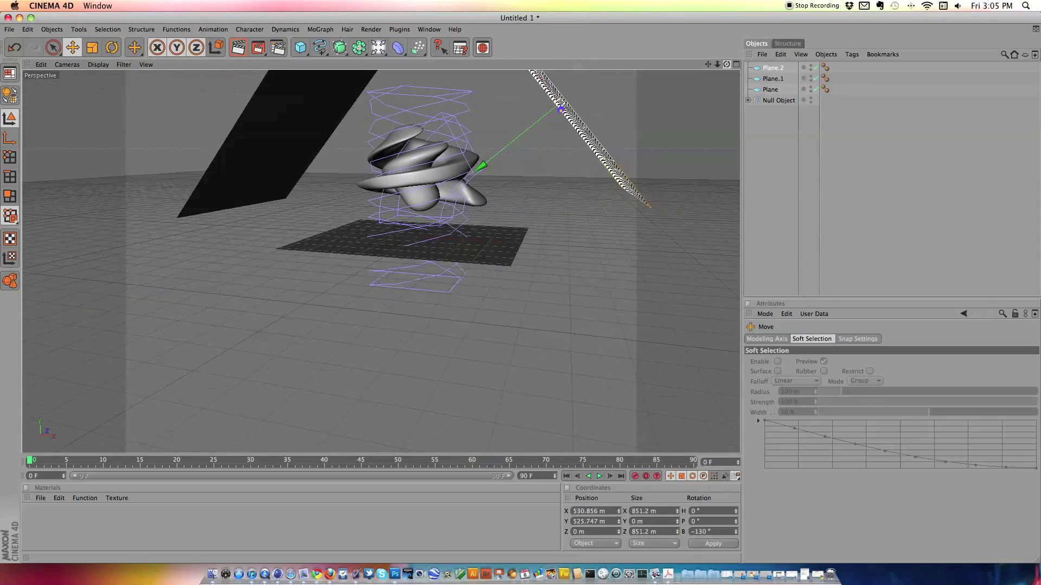
click(317, 108)
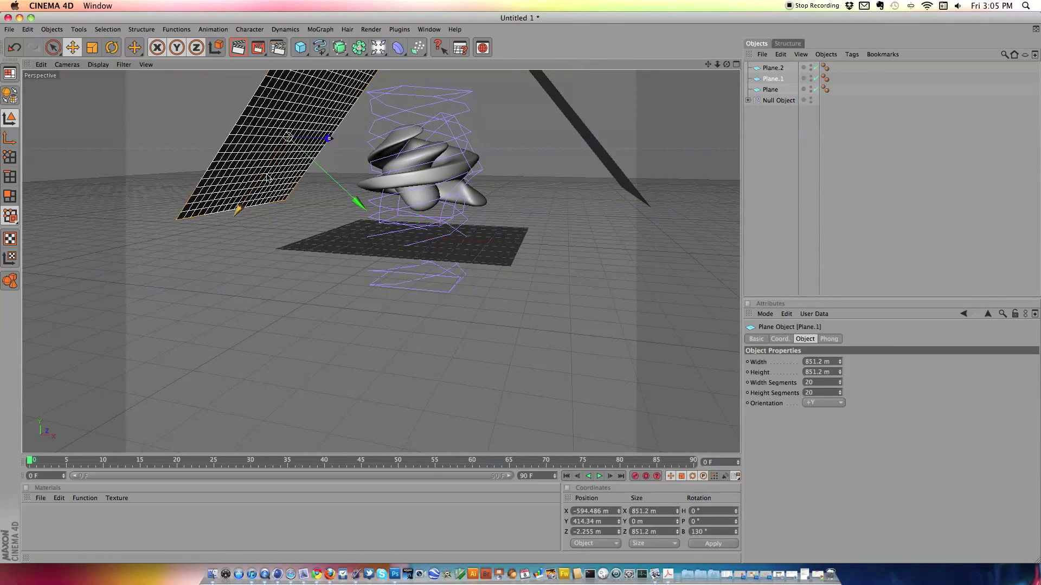
scroll(575, 144, up, 5)
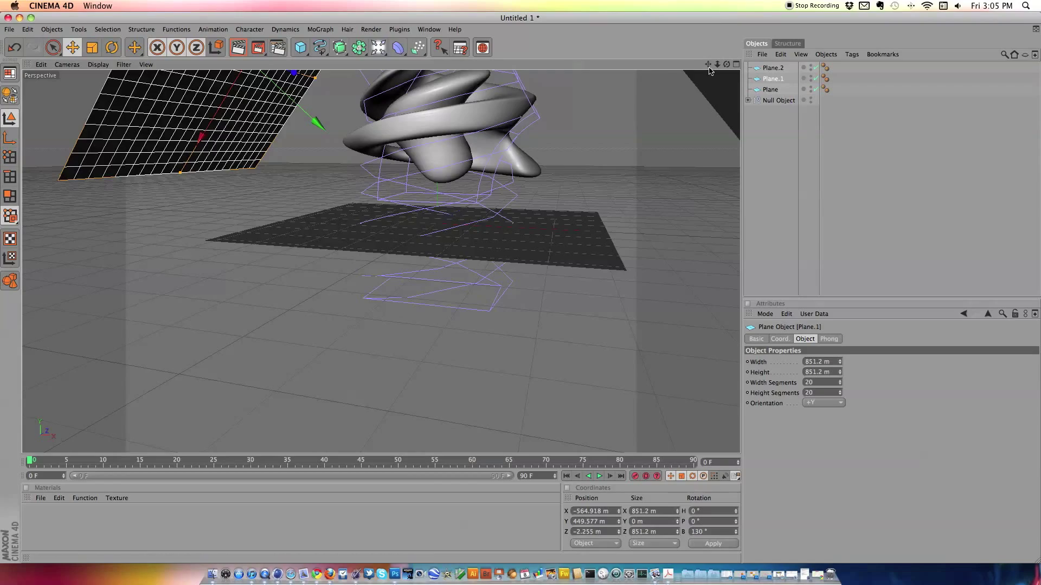
Step: Frame the twisted shape between the planes and render the active view as a preview
drag(708, 64, 710, 194)
scroll(577, 89, up, 4)
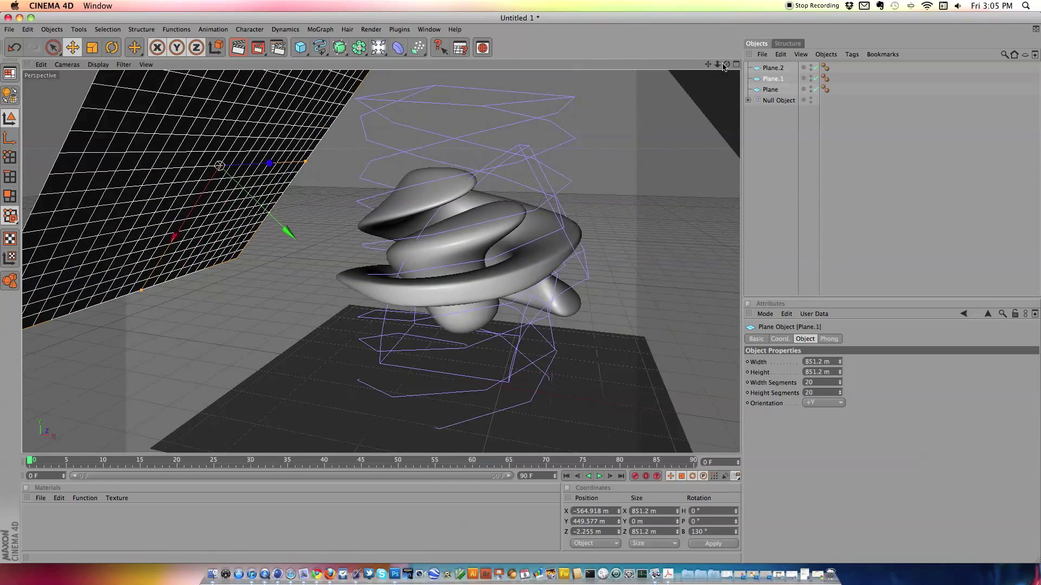
drag(726, 64, 756, 66)
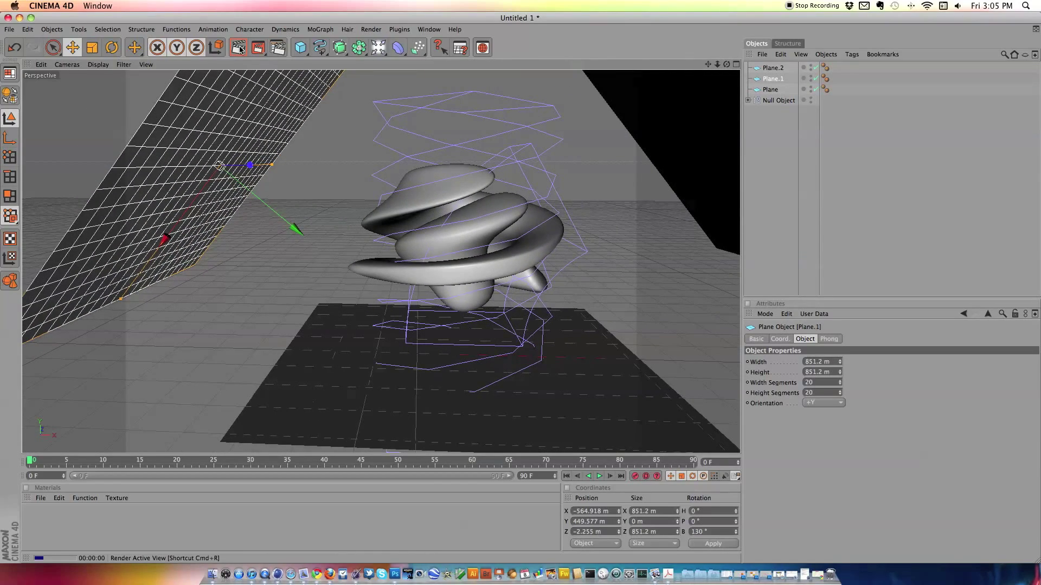
click(238, 48)
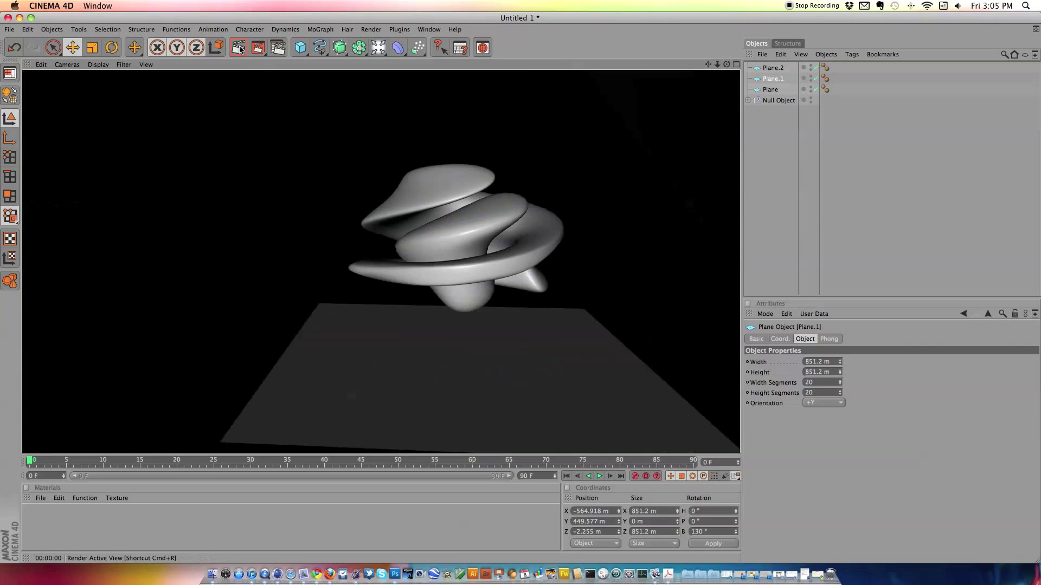
click(506, 200)
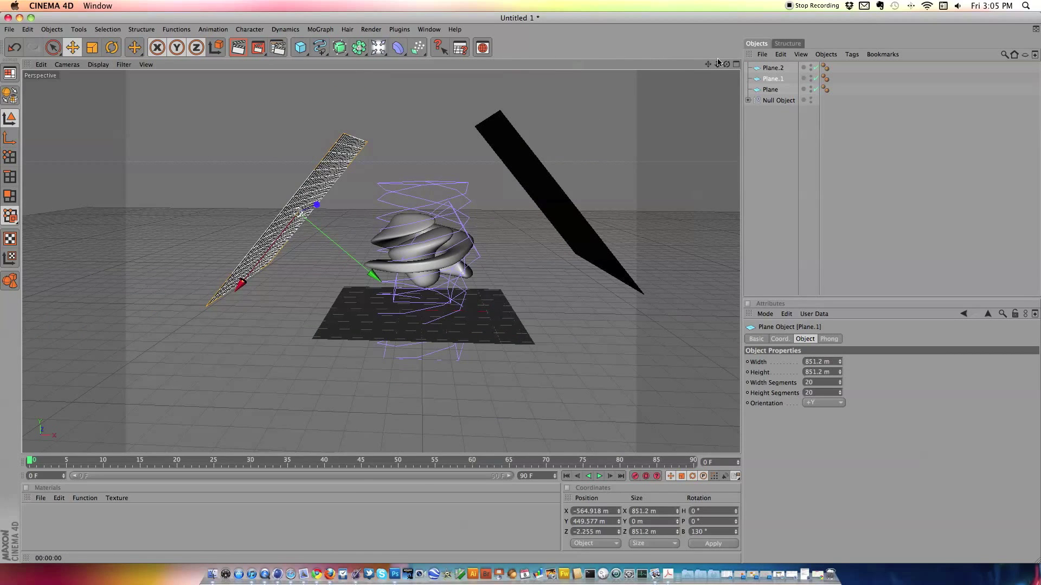
Step: Create a new material and set its color to pure white, RGB 255, 255, 255
drag(708, 65, 622, 119)
alt+middle_drag(543, 242, 555, 236)
scroll(544, 242, up, 5)
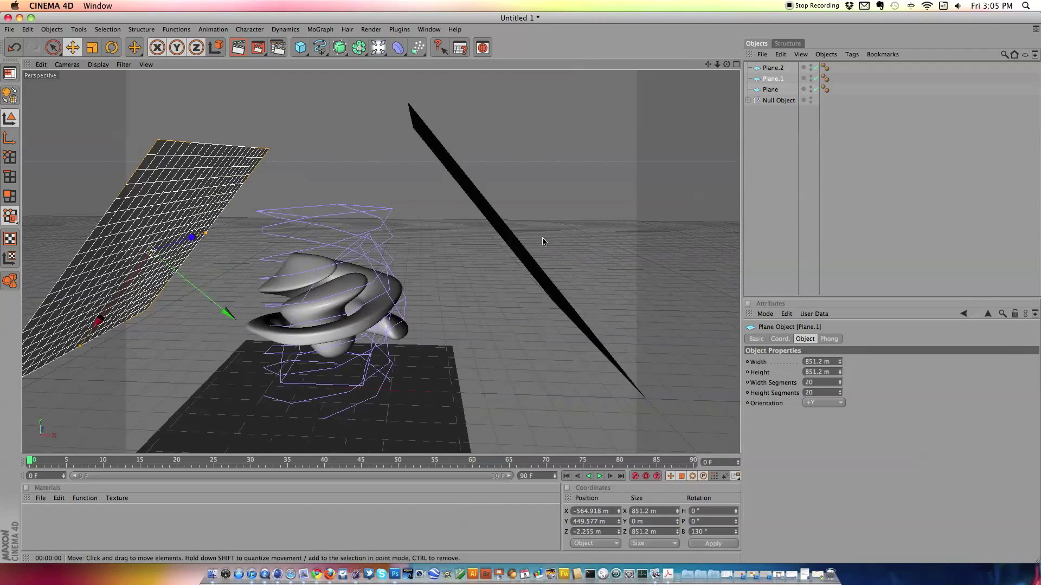
scroll(729, 87, up, 2)
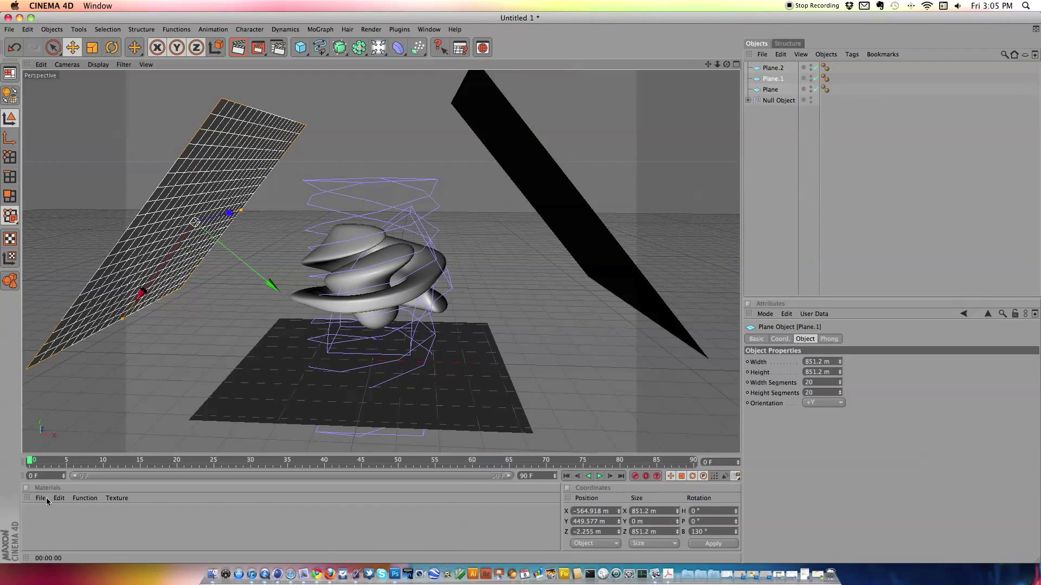
click(41, 499)
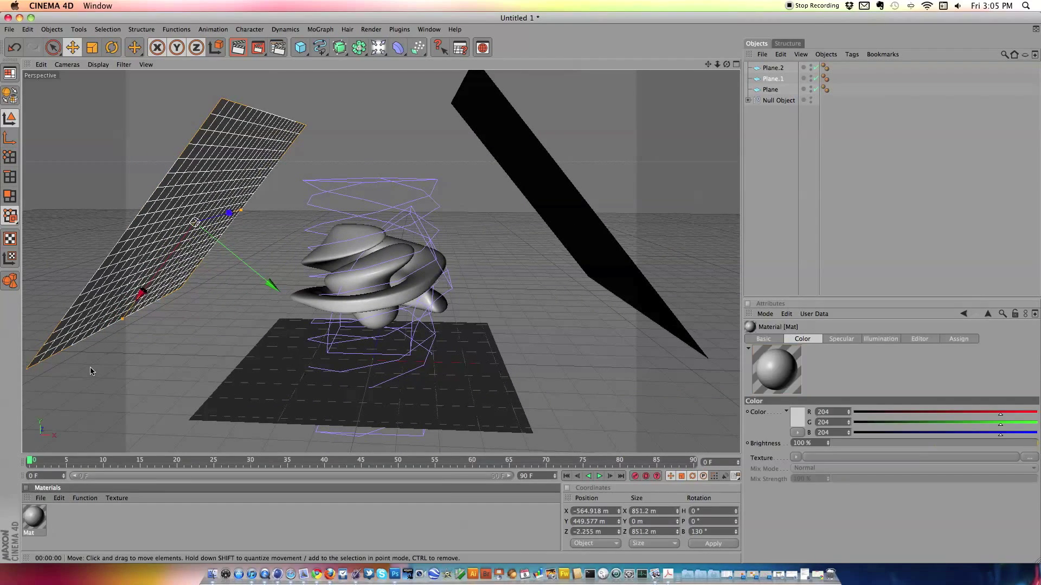
double_click(34, 518)
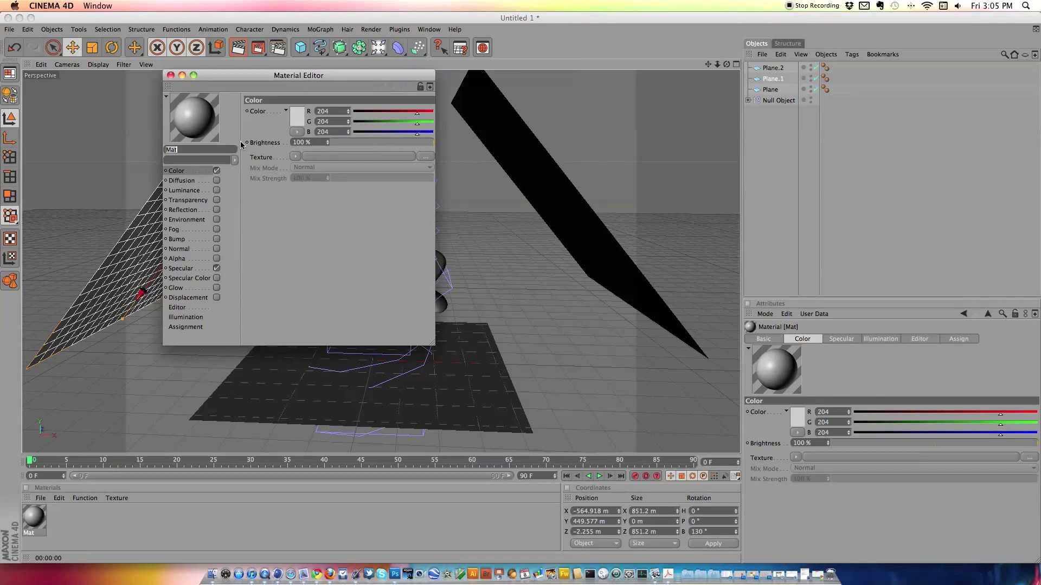
click(290, 125)
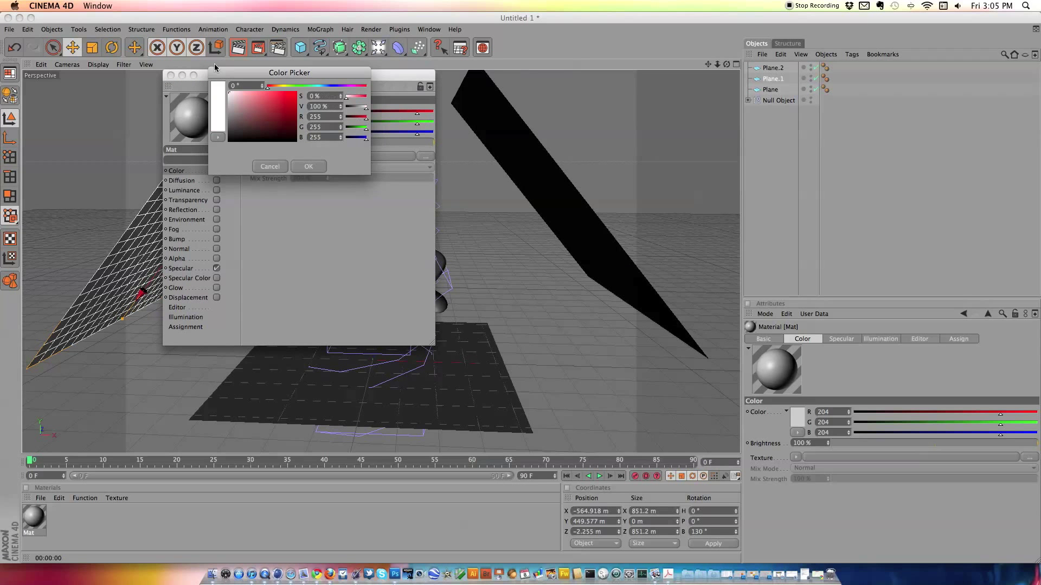
click(307, 164)
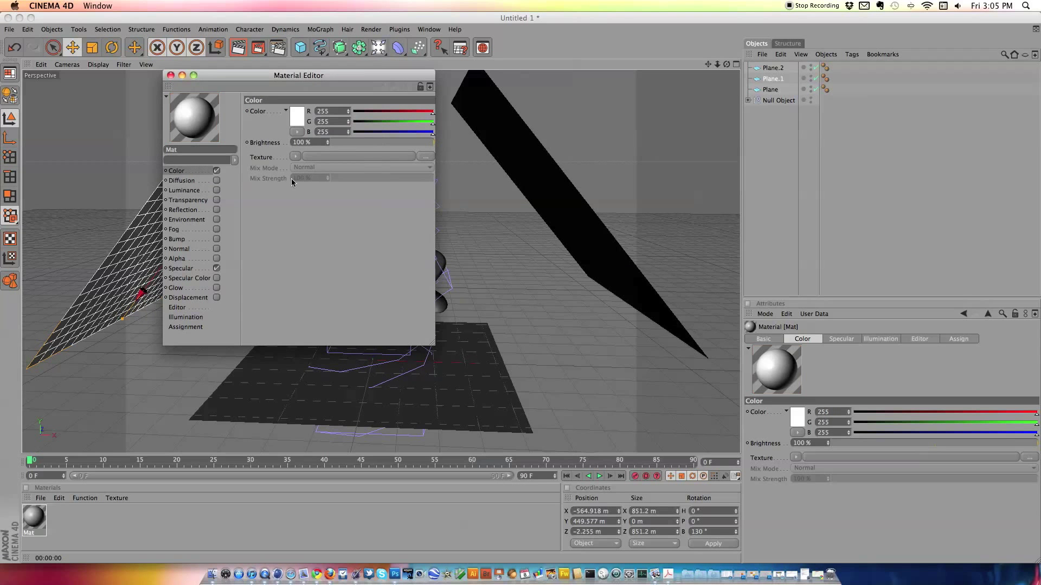
Step: Enable the white material's Luminance channel and set its luminance color to pure white
click(216, 191)
click(298, 116)
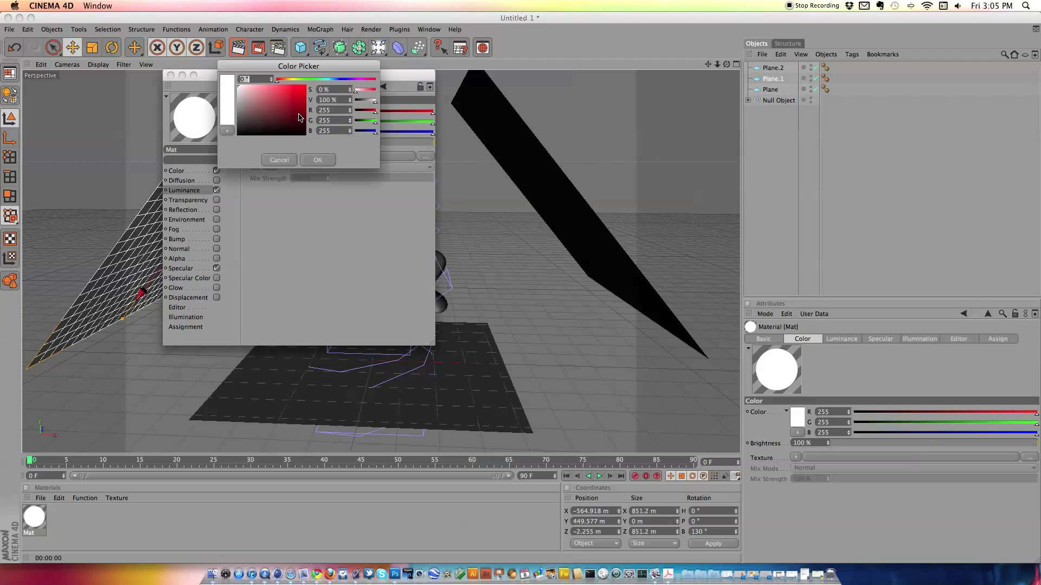
drag(282, 104, 250, 85)
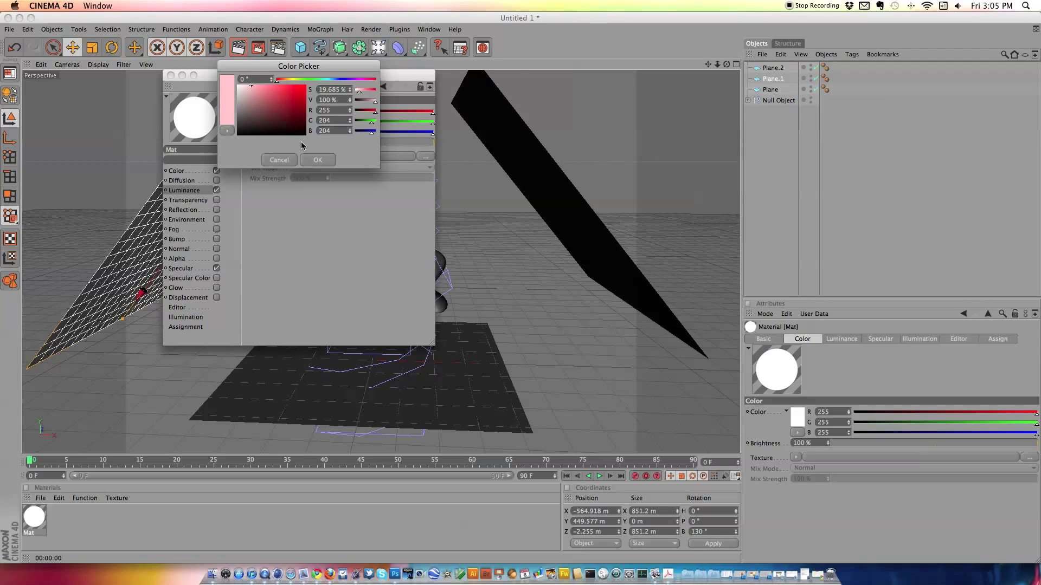
click(312, 159)
click(294, 122)
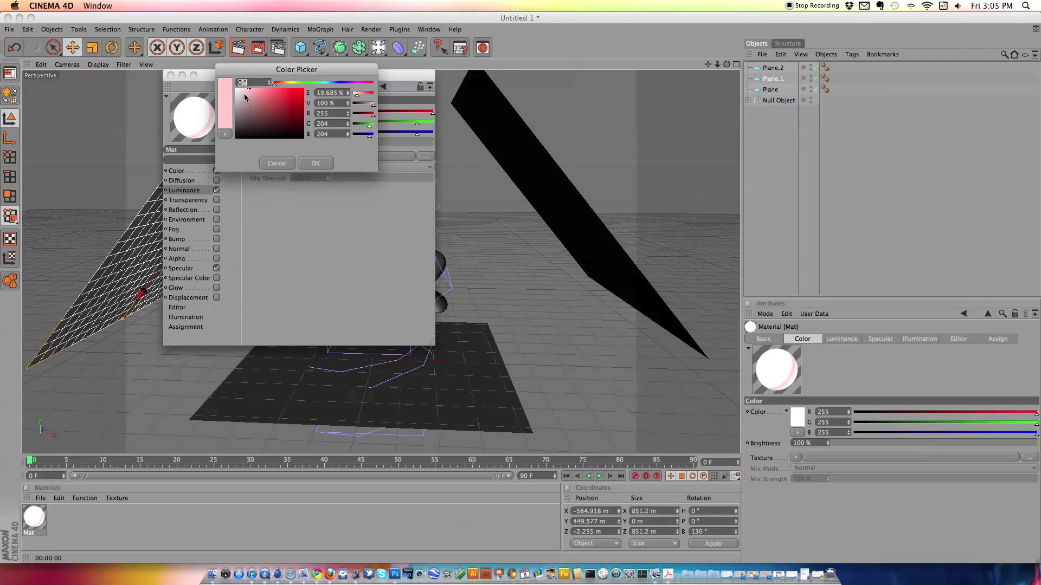
drag(244, 93, 236, 90)
click(315, 163)
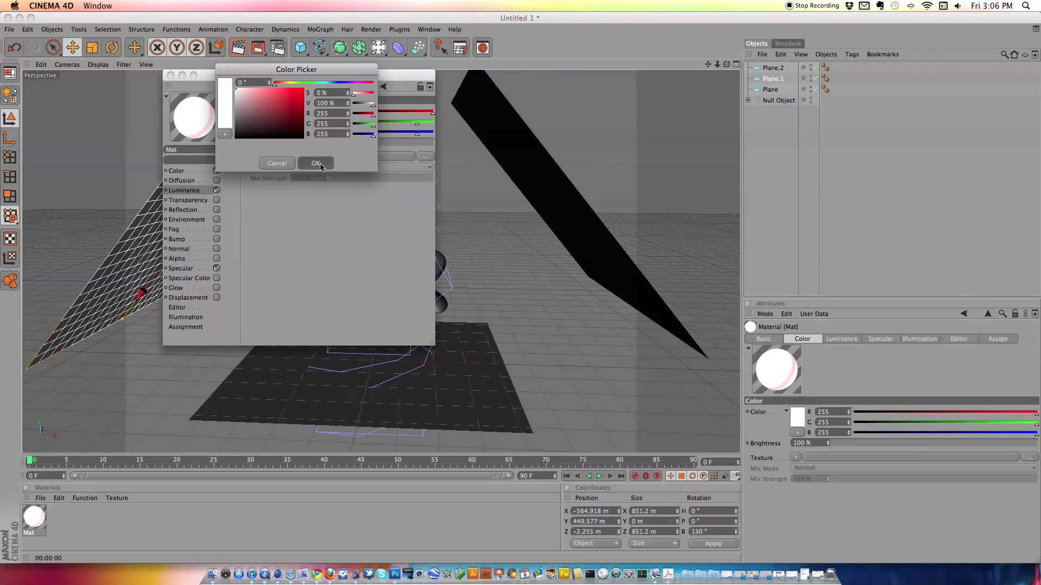
click(171, 75)
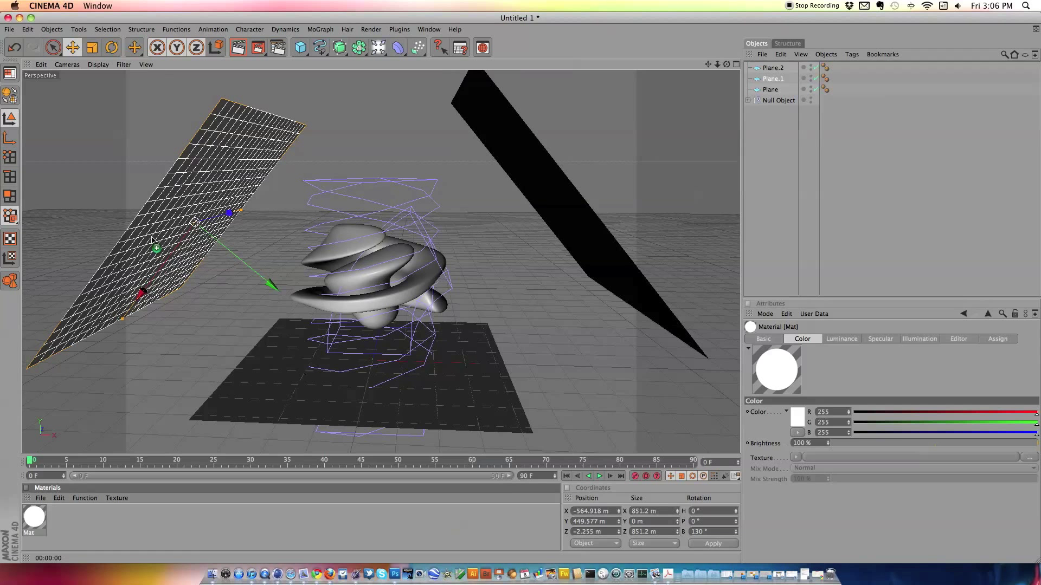
Step: Apply the white luminous material to the floor plane and both tilted planes
drag(153, 240, 153, 241)
drag(40, 510, 260, 409)
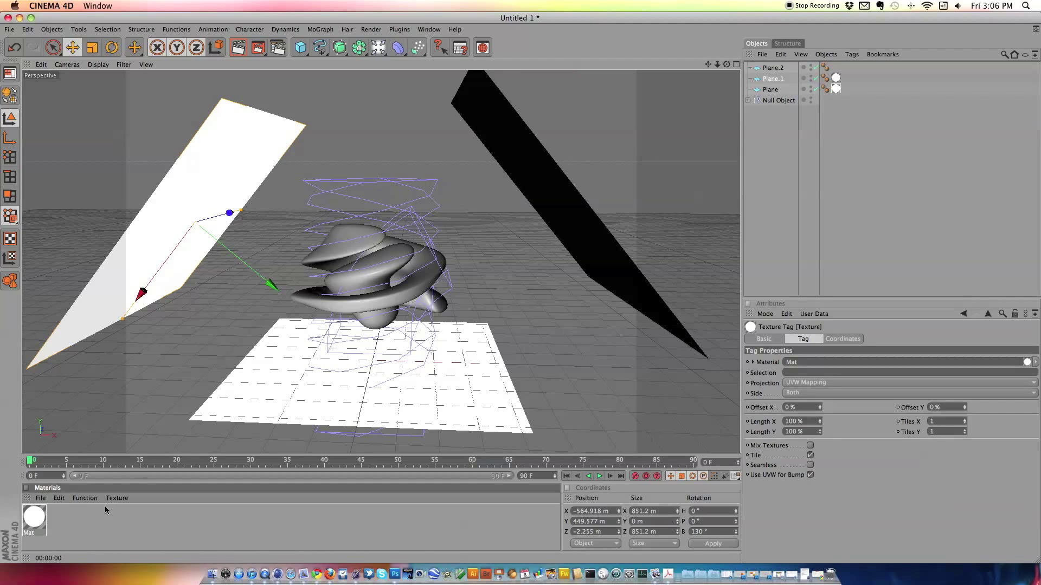
drag(34, 517, 545, 199)
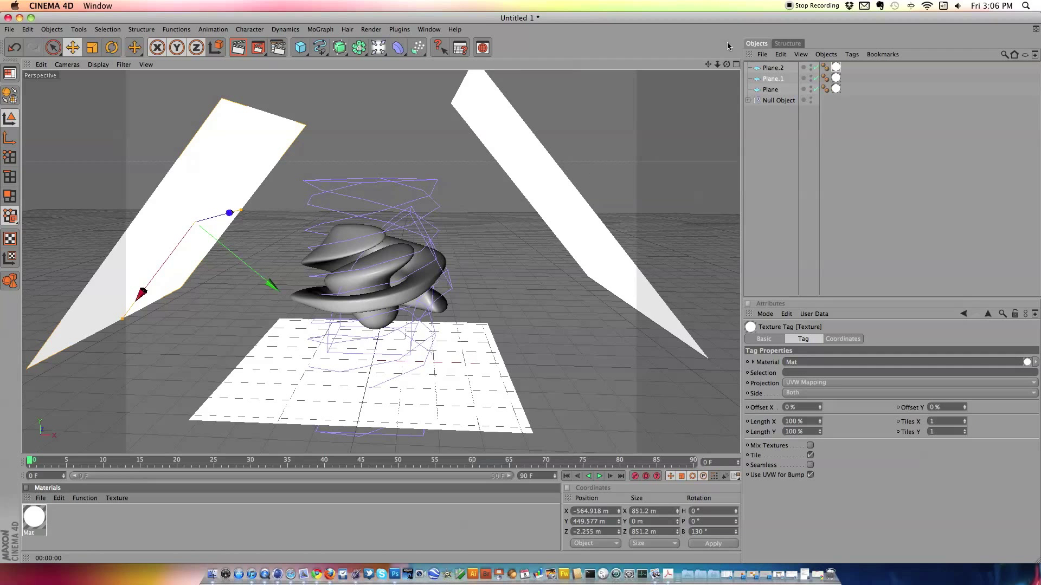
Step: Render the active view to check the luminous planes around the shape
drag(726, 66, 708, 74)
click(239, 50)
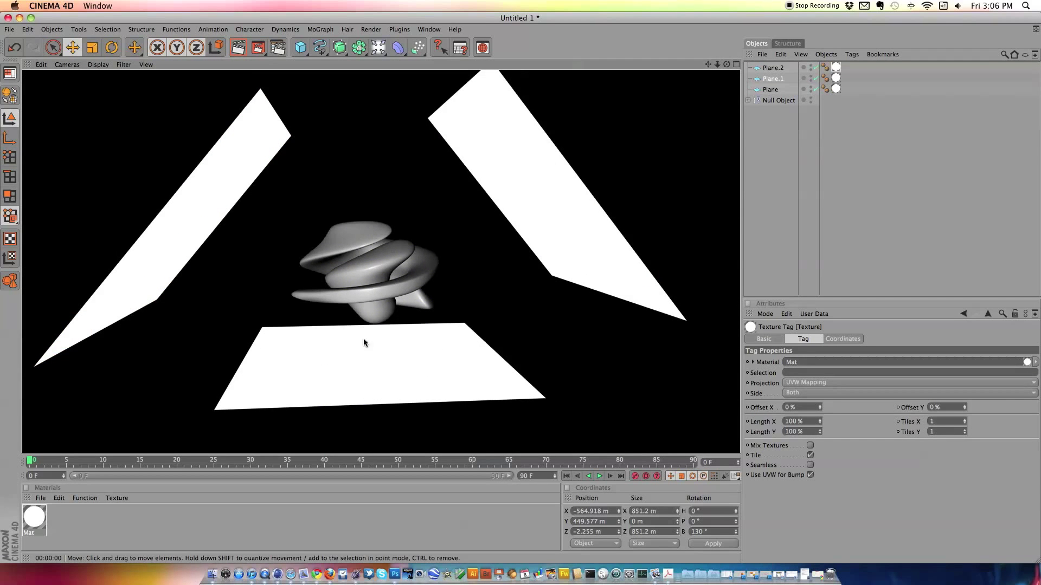
scroll(465, 227, down, 15)
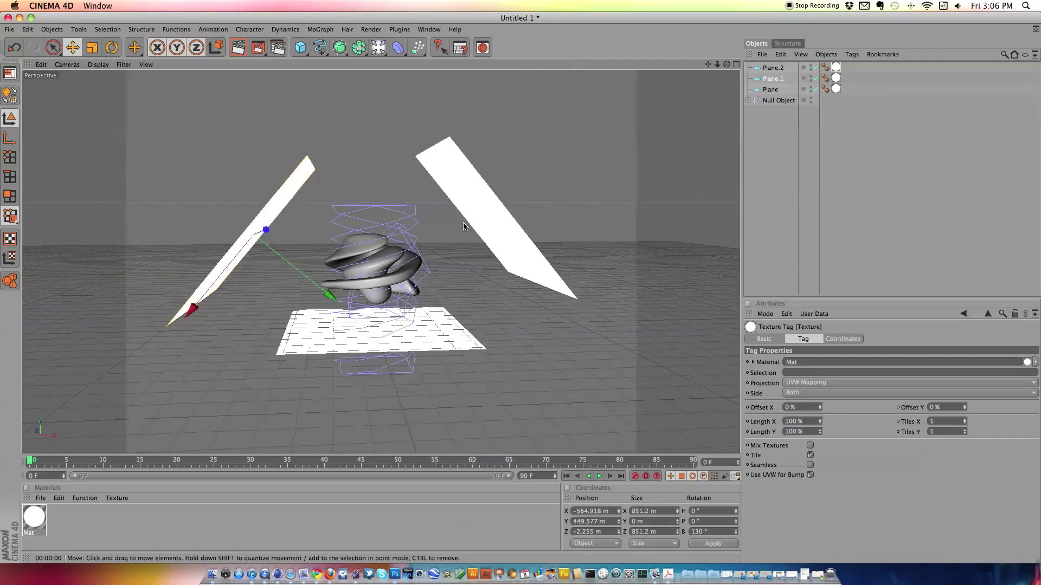
Step: Create a second material for the twisted shape
scroll(466, 227, up, 12)
scroll(464, 227, up, 10)
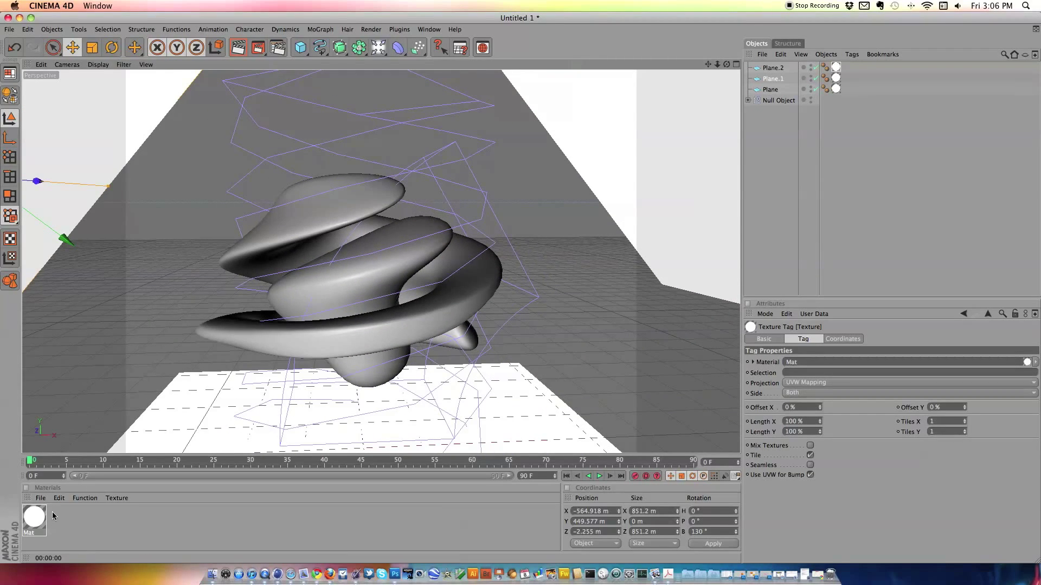
click(40, 498)
click(102, 362)
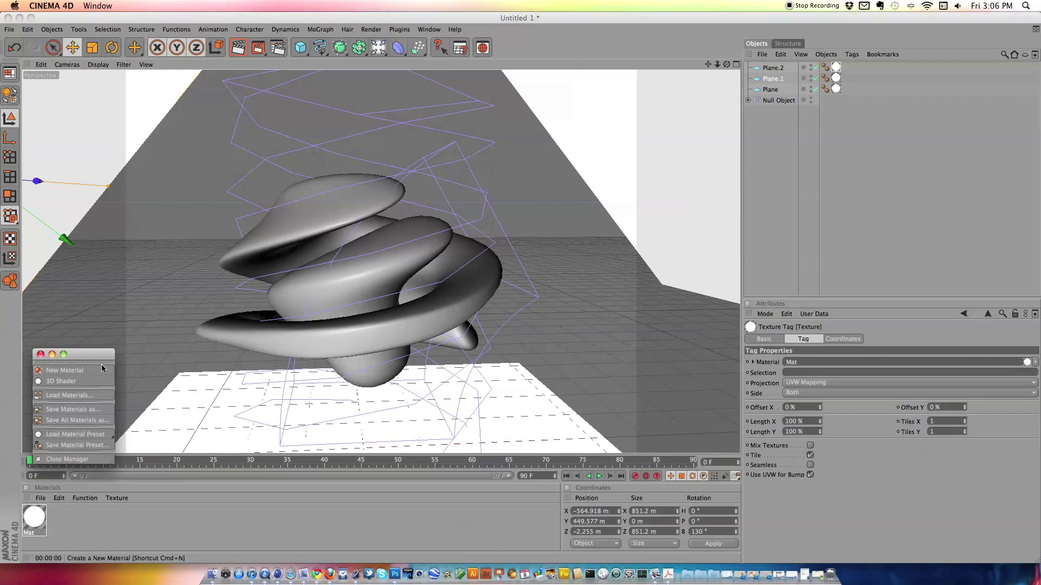
click(40, 355)
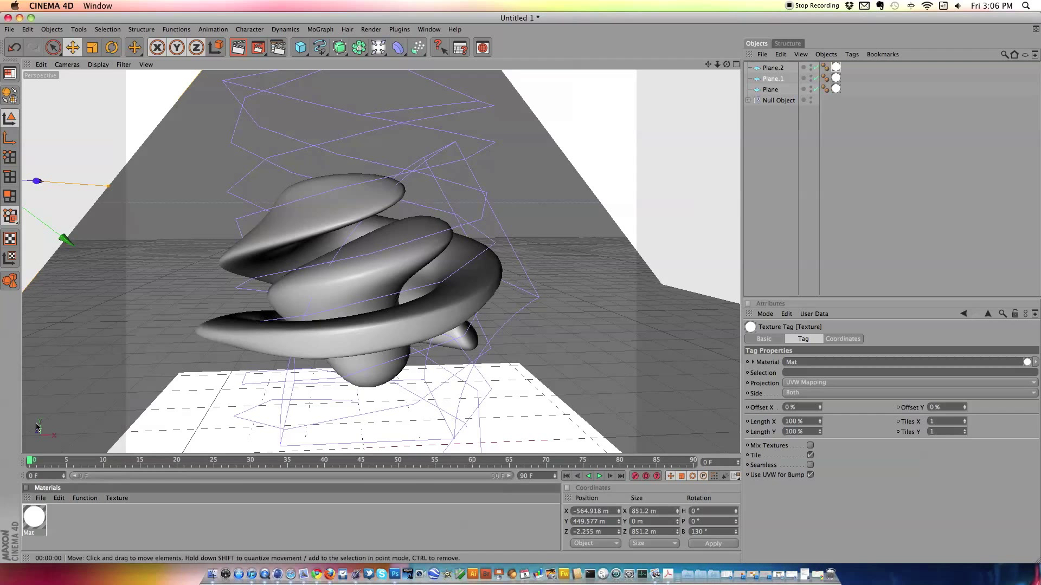
click(40, 498)
click(89, 370)
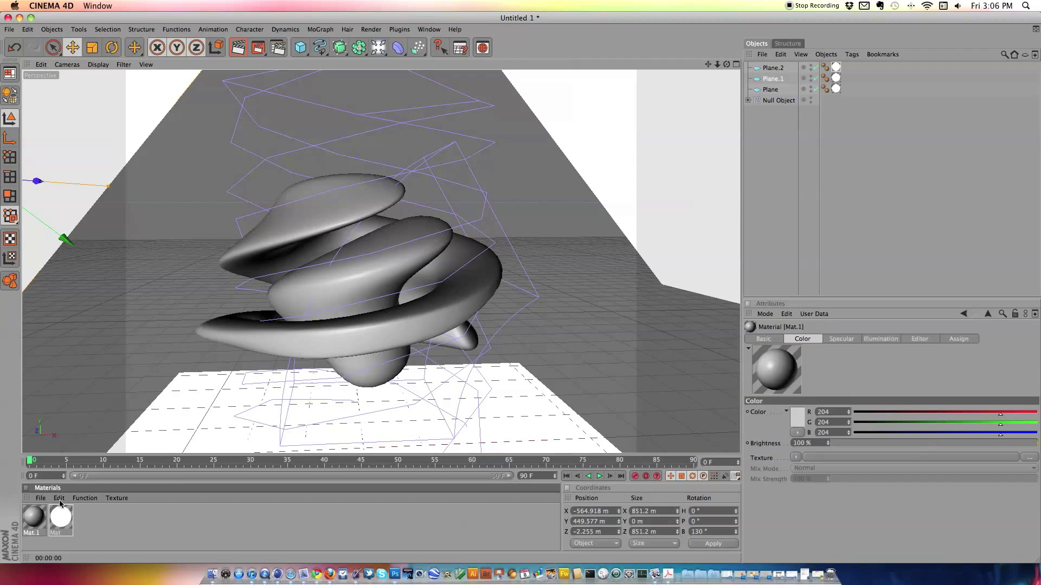
Step: Set the second material's color to red, RGB 219, 53, 53
double_click(34, 518)
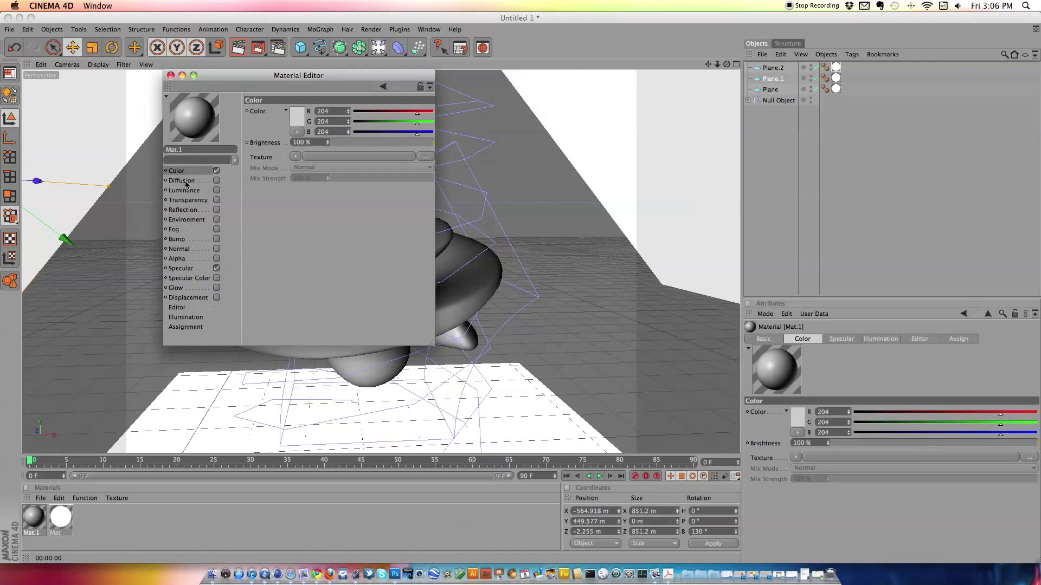
click(299, 119)
click(277, 97)
drag(277, 96, 291, 101)
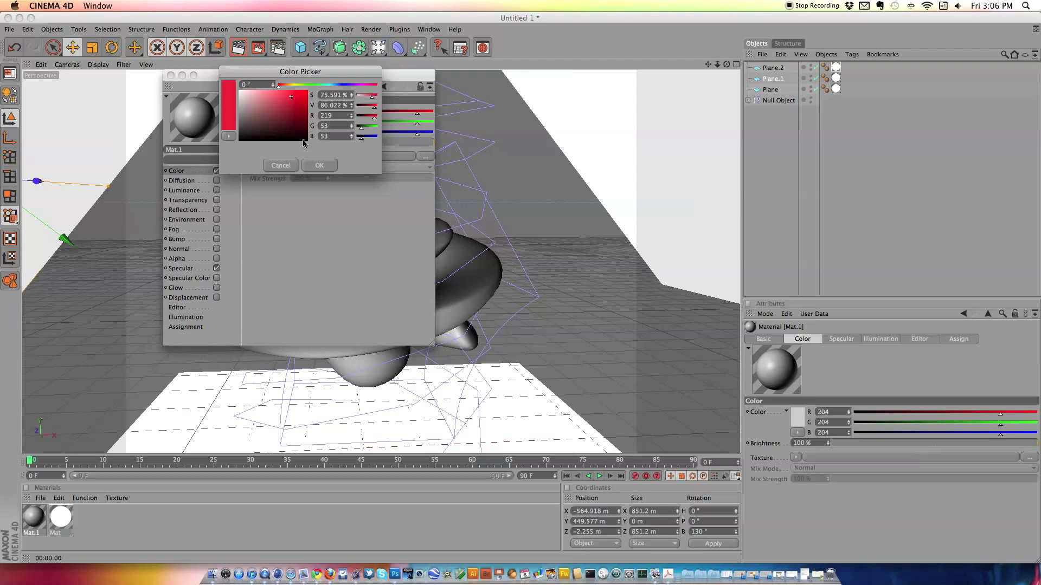
click(316, 166)
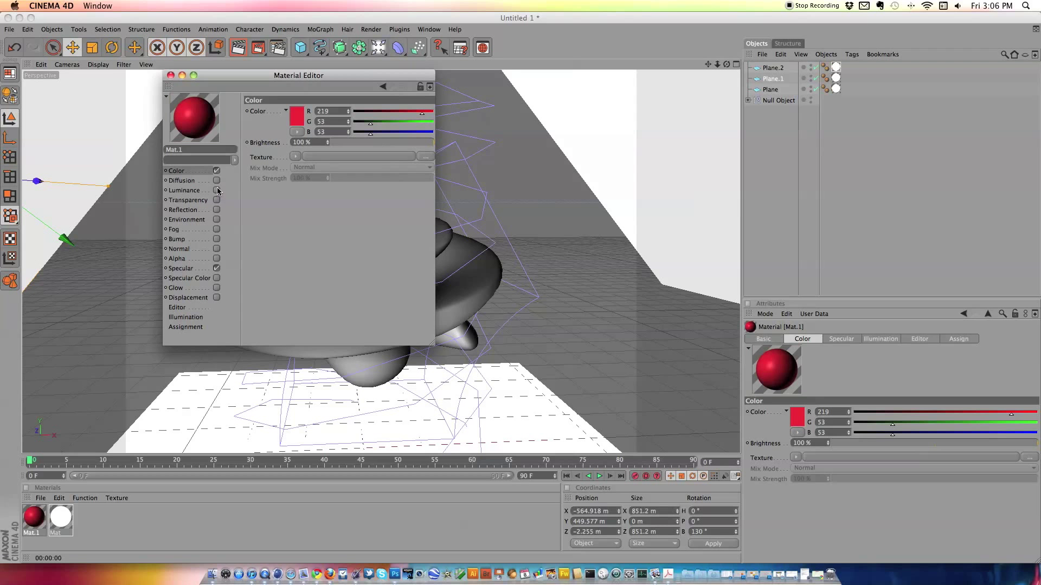
Step: Enable the red material's Reflection channel at 40% brightness, and turn on its Specular Color and Environment channels
click(216, 209)
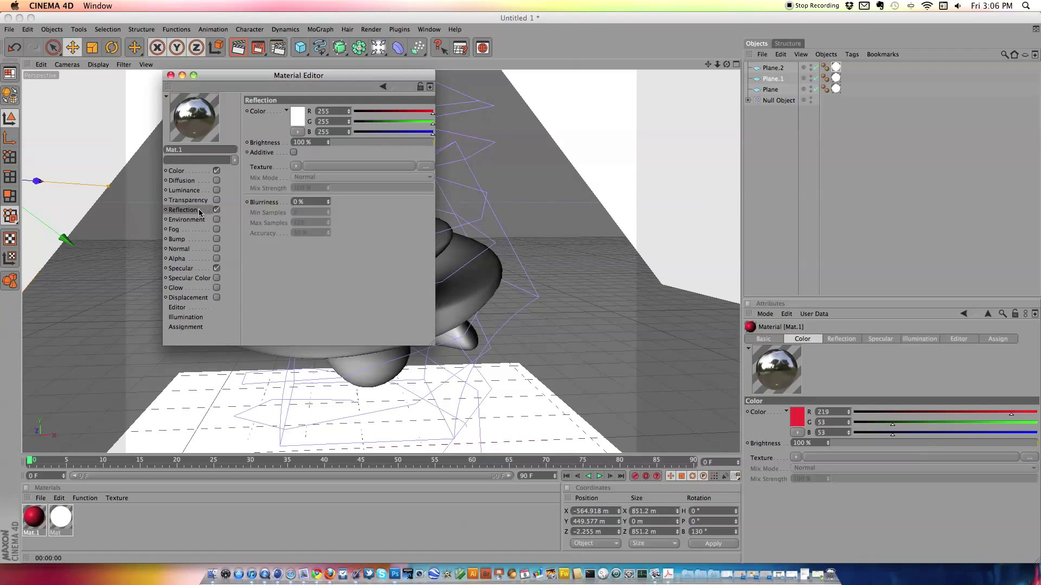
drag(388, 141, 372, 142)
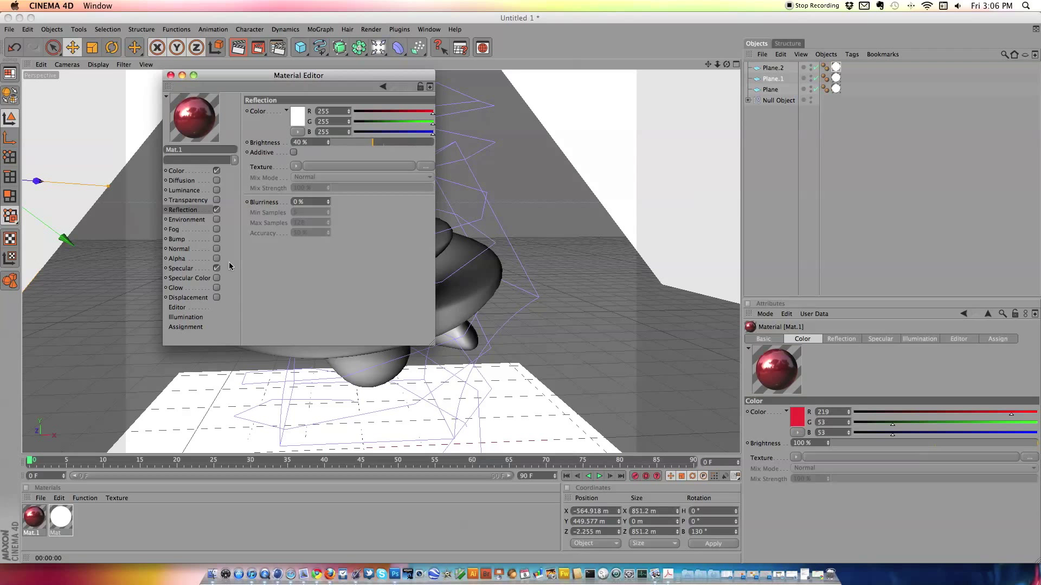
click(216, 279)
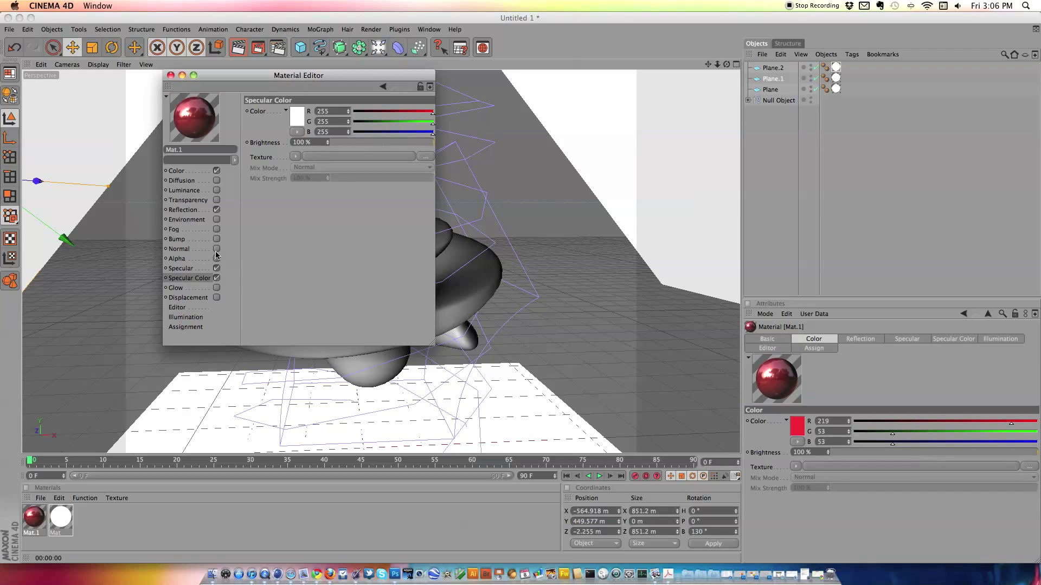
click(217, 219)
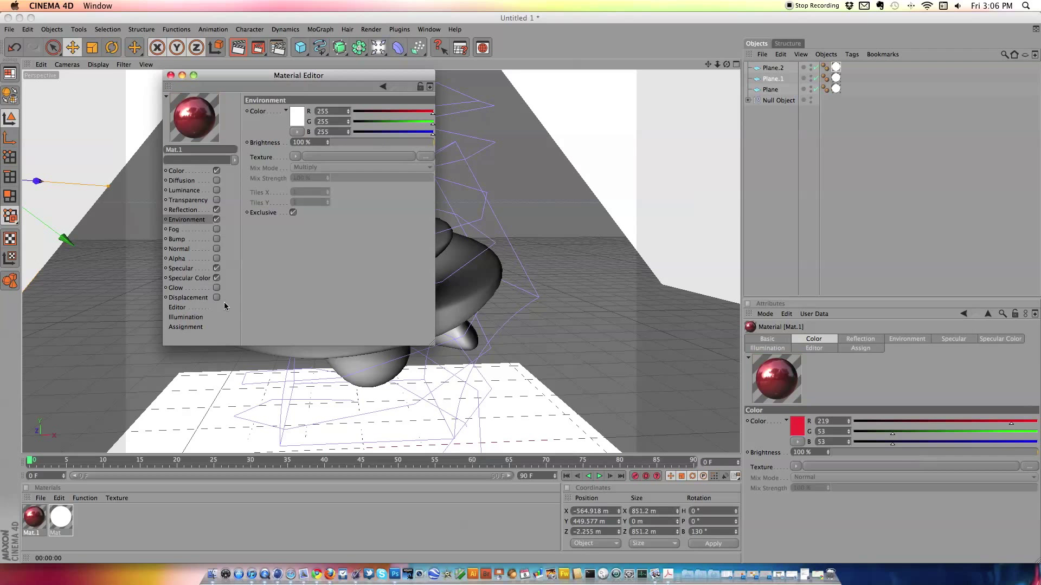
Step: Apply the red reflective material to the outer winding part of the abstract shape
click(170, 75)
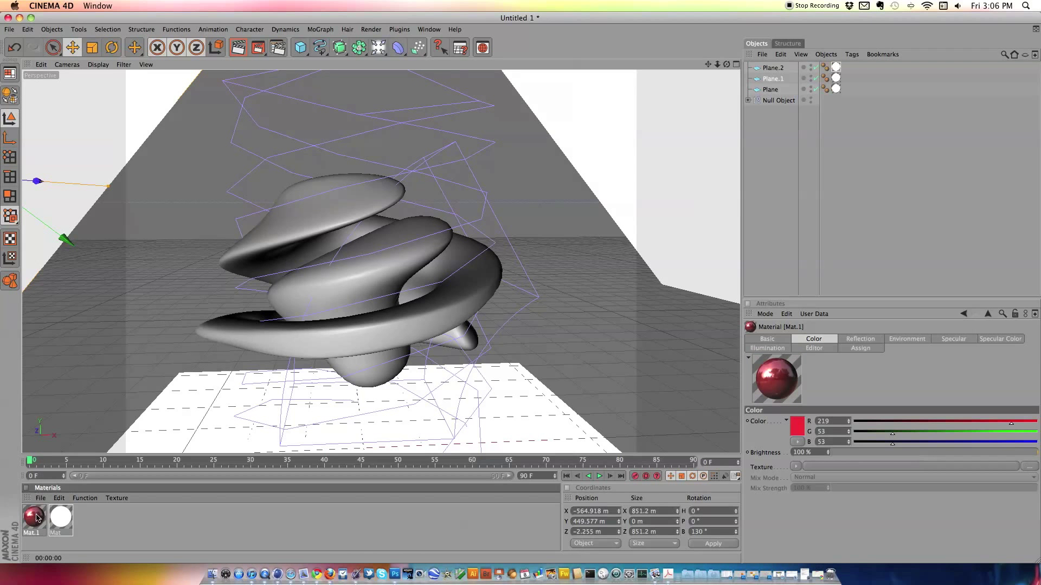
drag(37, 518, 261, 345)
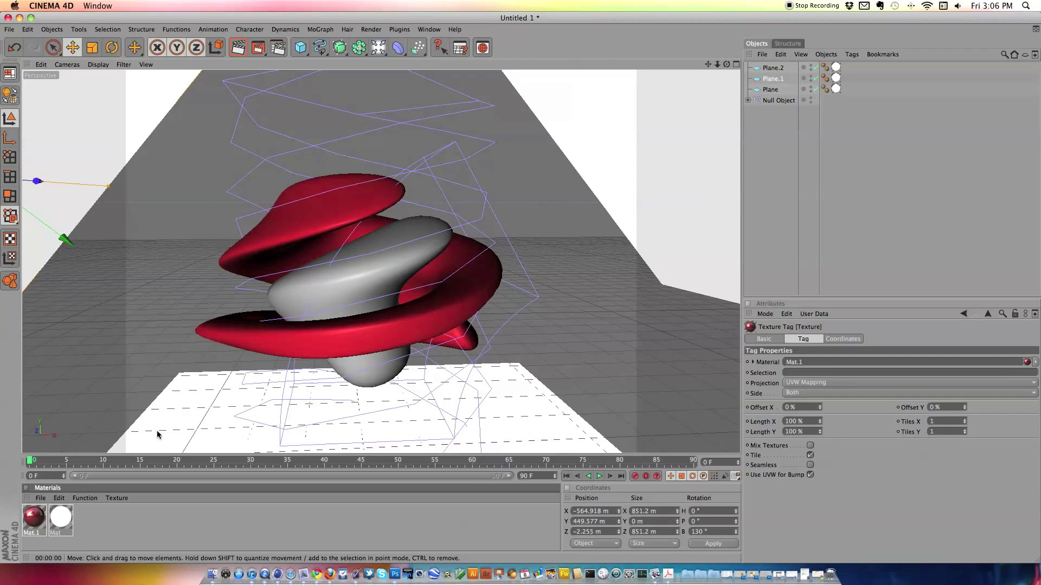
Step: Create a third material for the inner part of the abstract shape
click(39, 500)
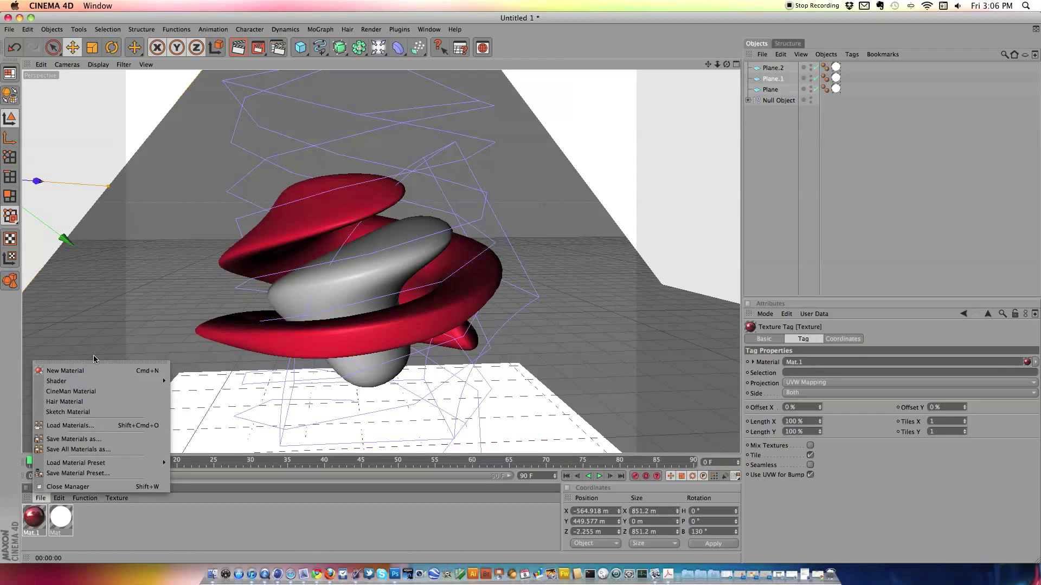
click(91, 363)
click(39, 355)
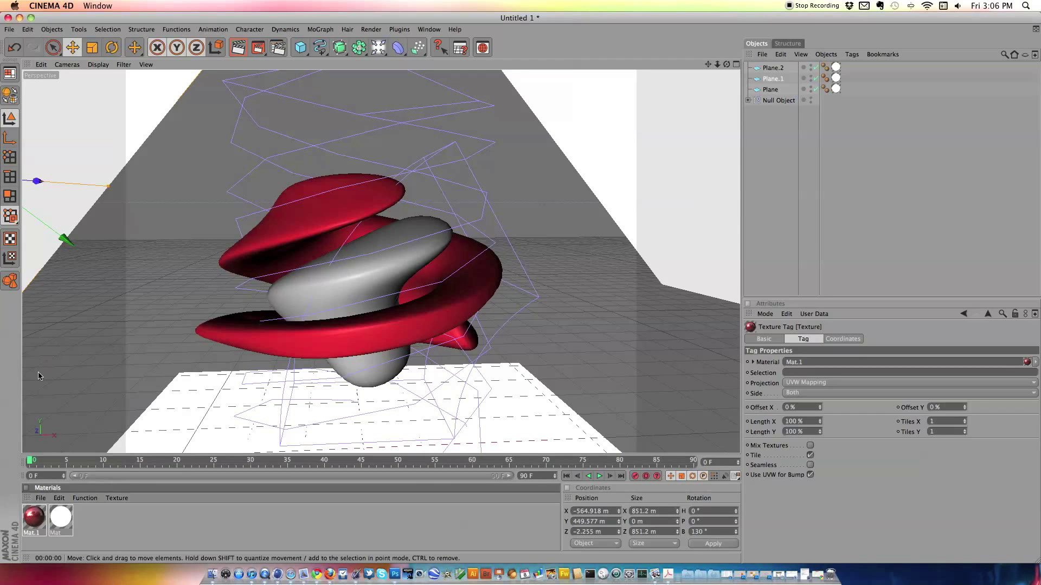
click(42, 498)
click(65, 373)
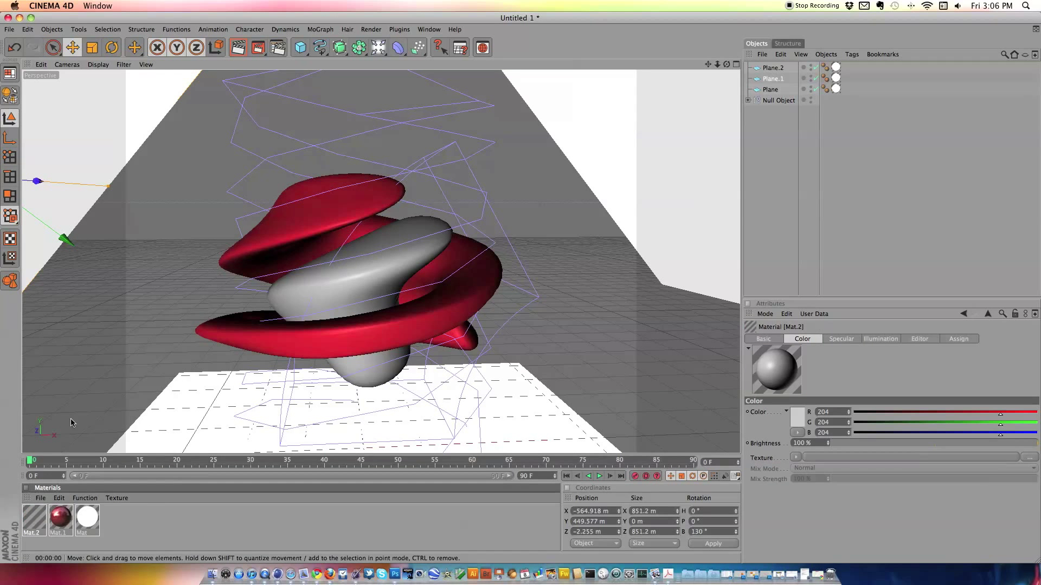
Step: Set the new material's Environment color to light blue, RGB 88, 179, 244
double_click(37, 517)
click(297, 113)
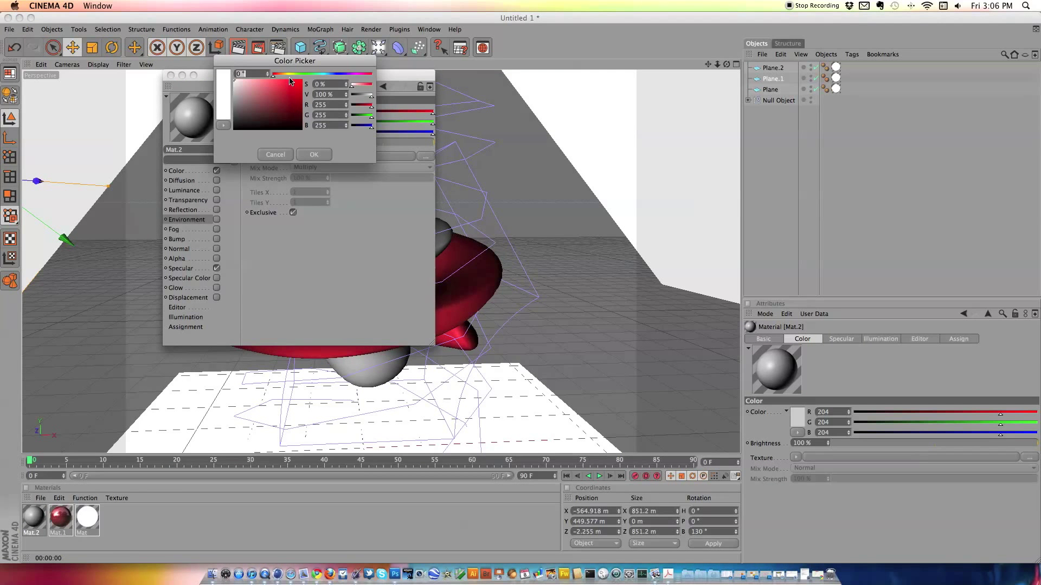
click(315, 74)
drag(322, 77, 329, 78)
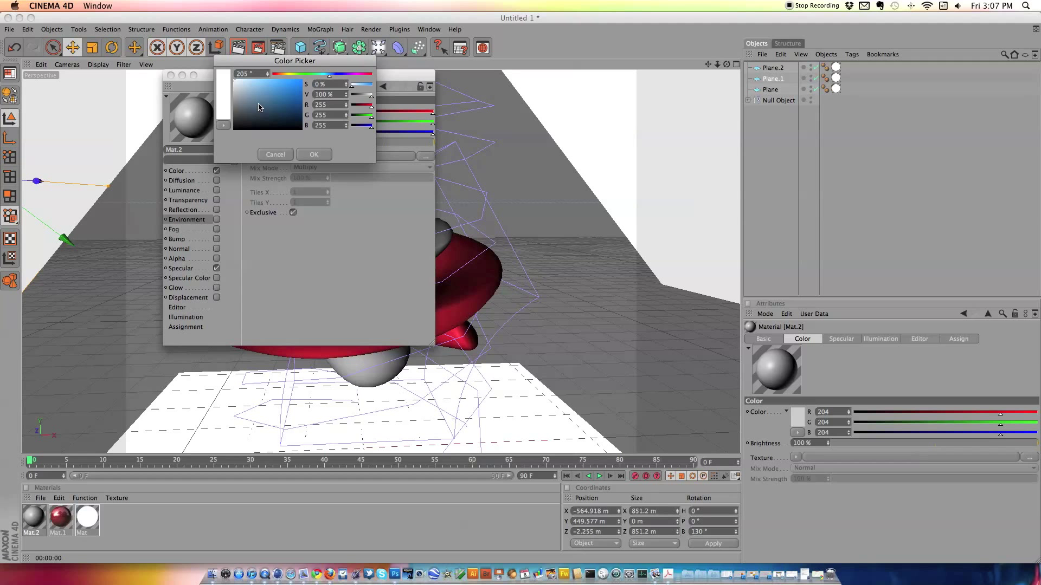
drag(260, 108, 278, 84)
click(315, 154)
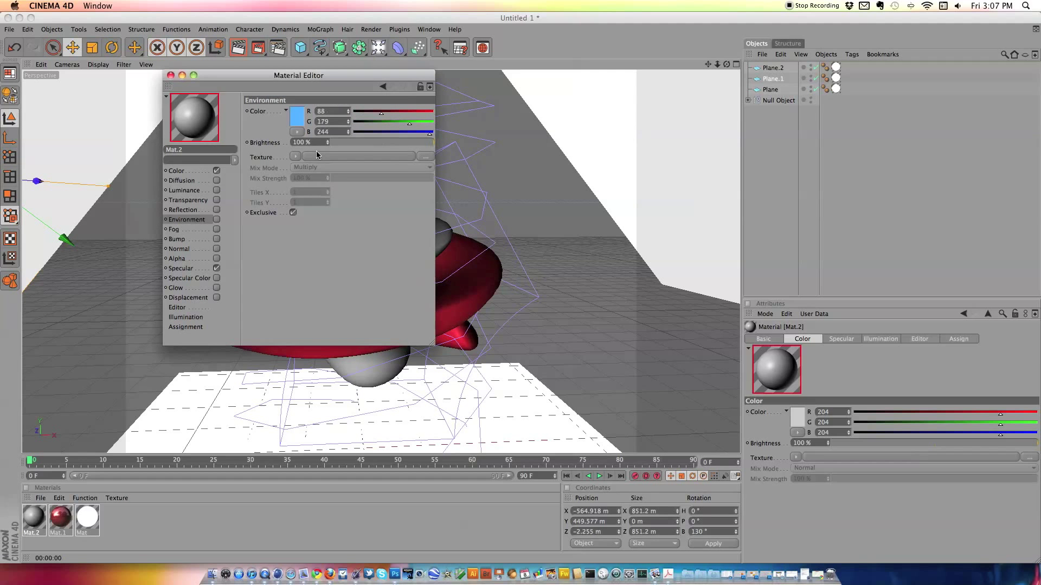
Step: Set the new material's Color channel to light blue, RGB 88, 191, 255
click(207, 173)
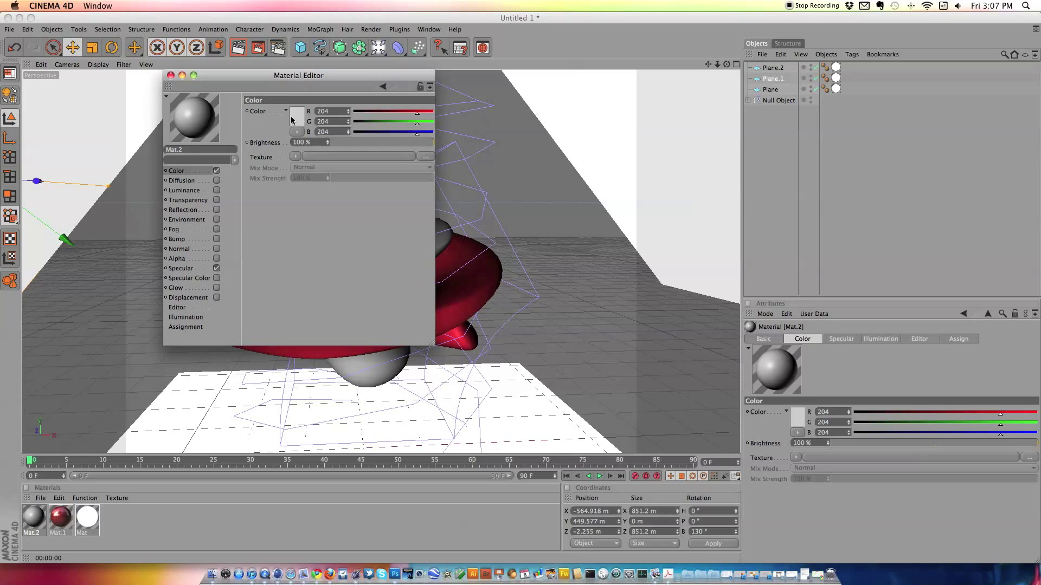
click(298, 124)
drag(302, 88, 332, 88)
click(329, 88)
click(318, 167)
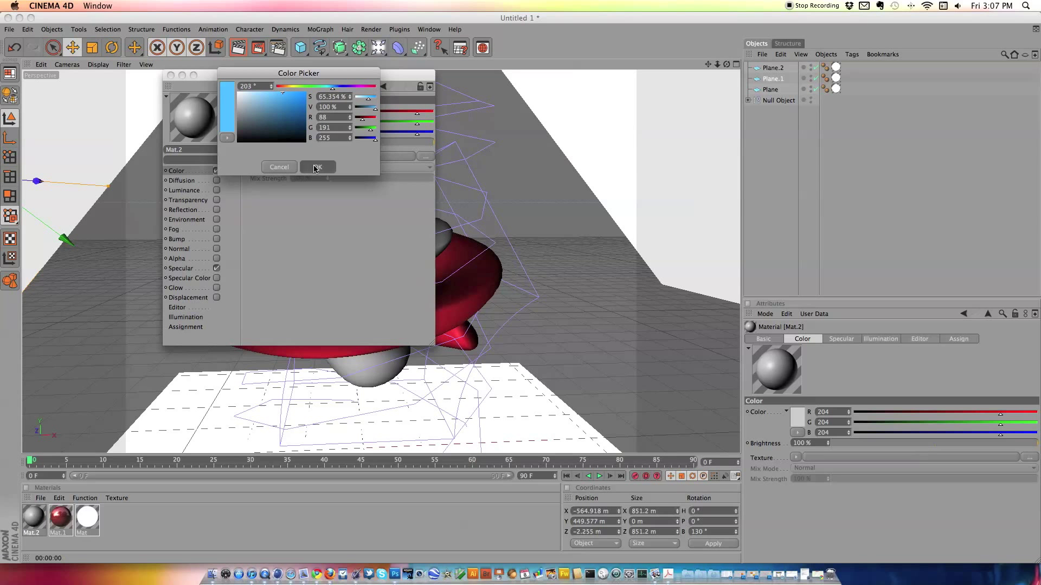
click(215, 201)
click(215, 201)
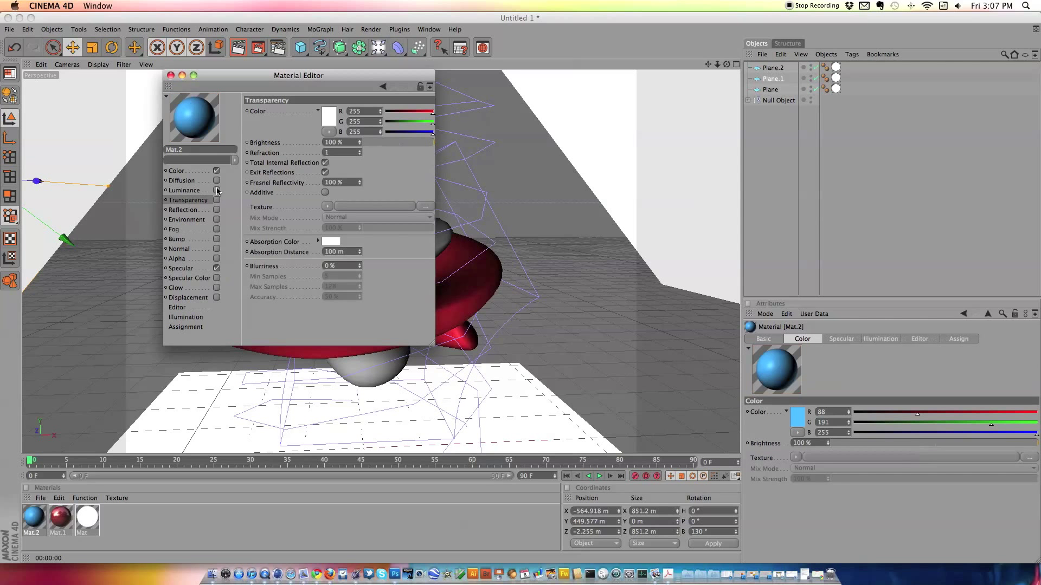
click(216, 191)
click(216, 190)
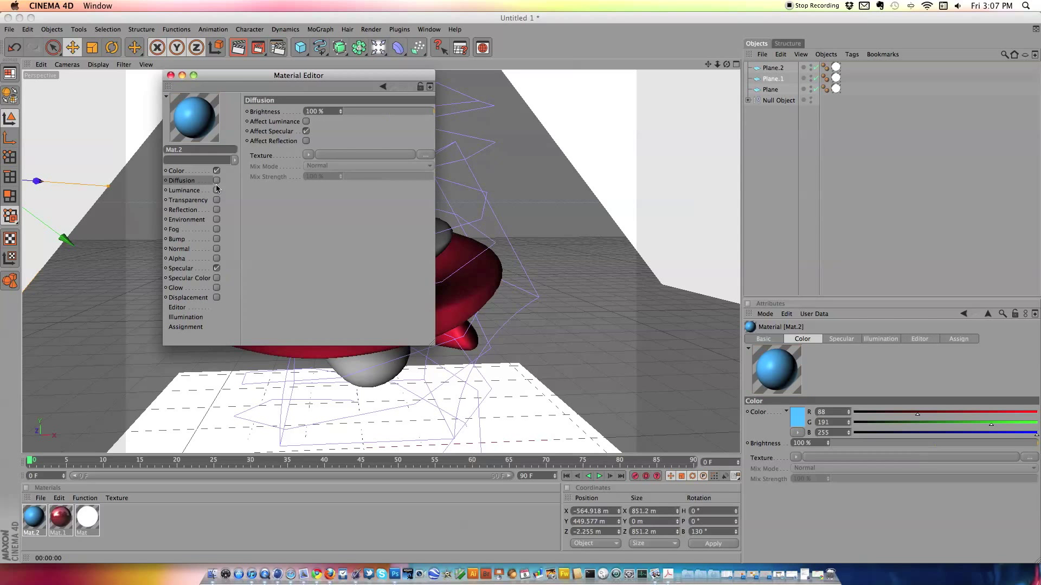
Step: Enable the blue material's Reflection channel at 40% brightness, and turn on its Environment and Specular Color channels
click(216, 210)
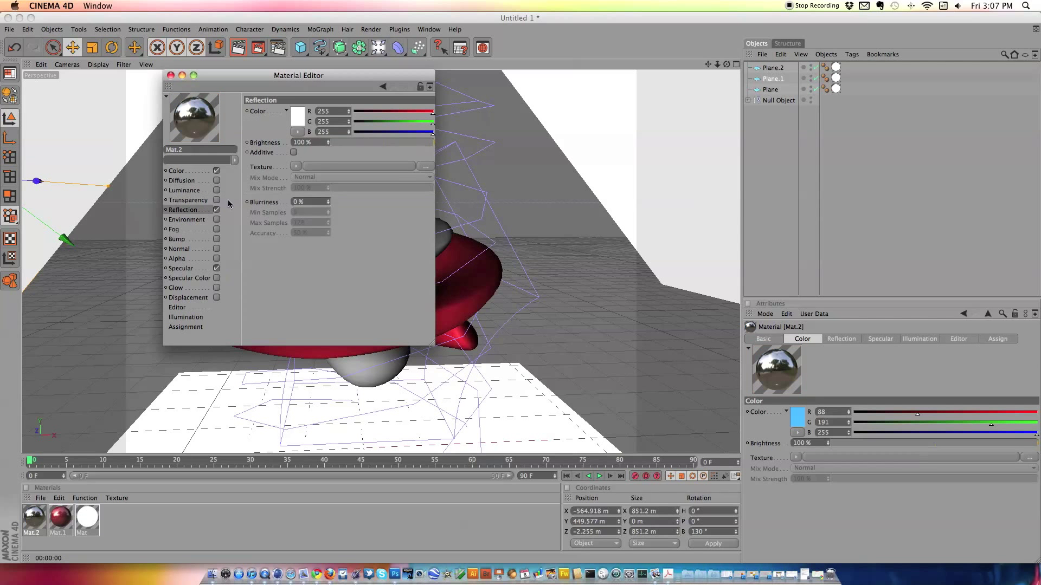
click(379, 142)
drag(376, 142, 374, 142)
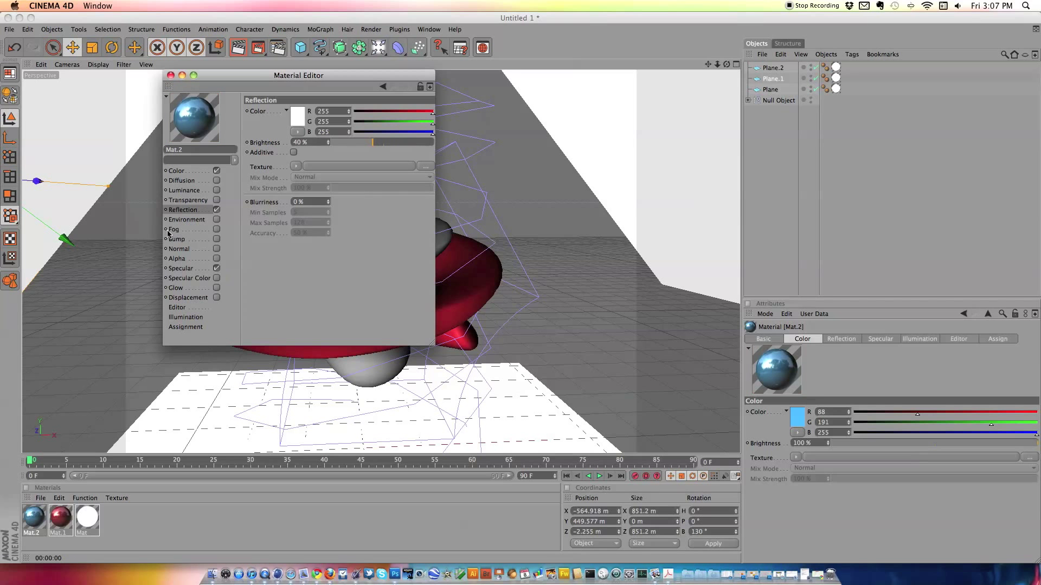
click(216, 220)
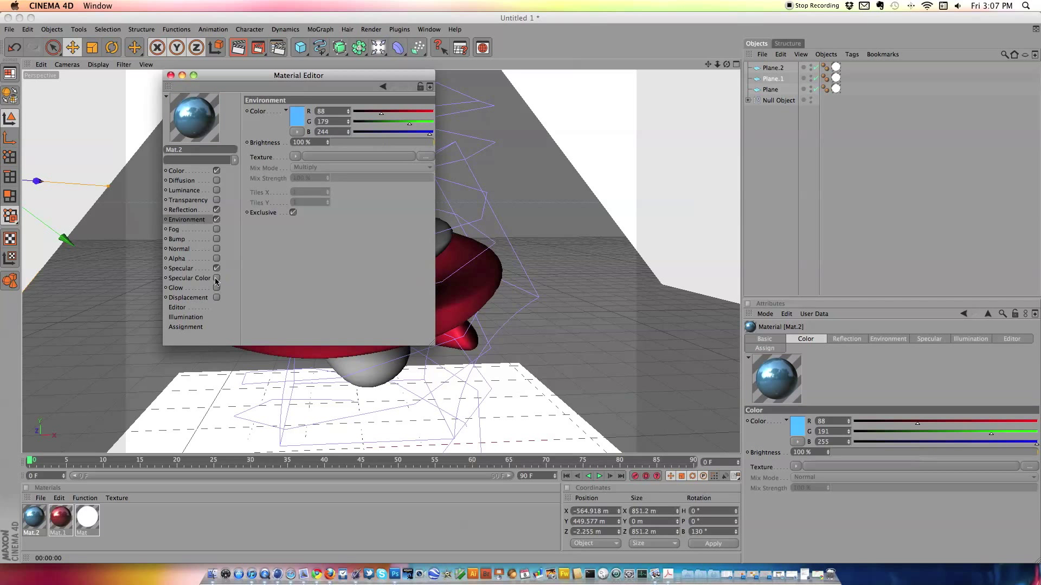
click(216, 279)
click(170, 75)
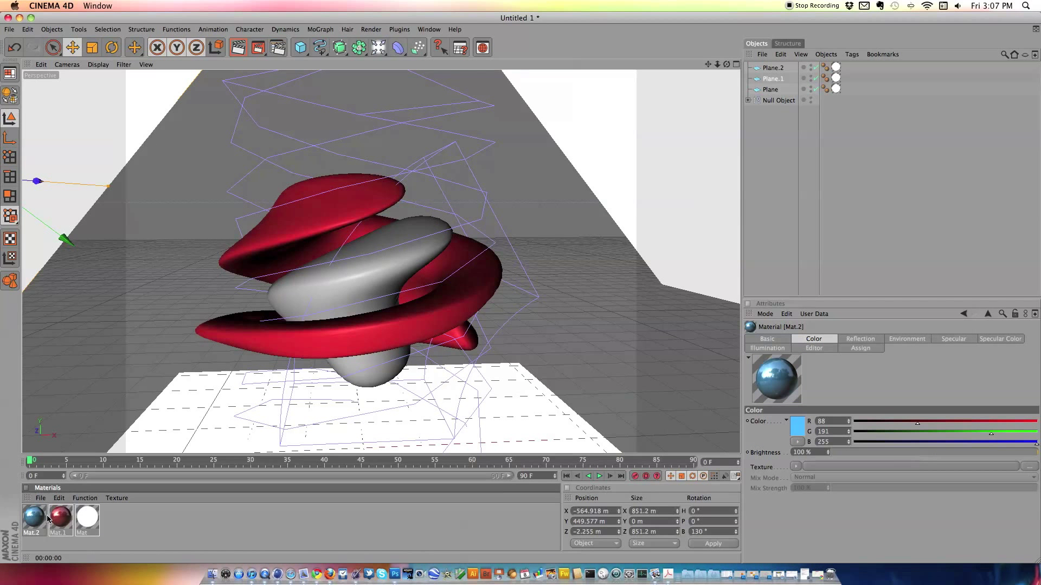
Step: Apply the blue reflective material to the inner gray part of the shape and render the active view
drag(33, 518, 321, 306)
scroll(321, 298, down, 10)
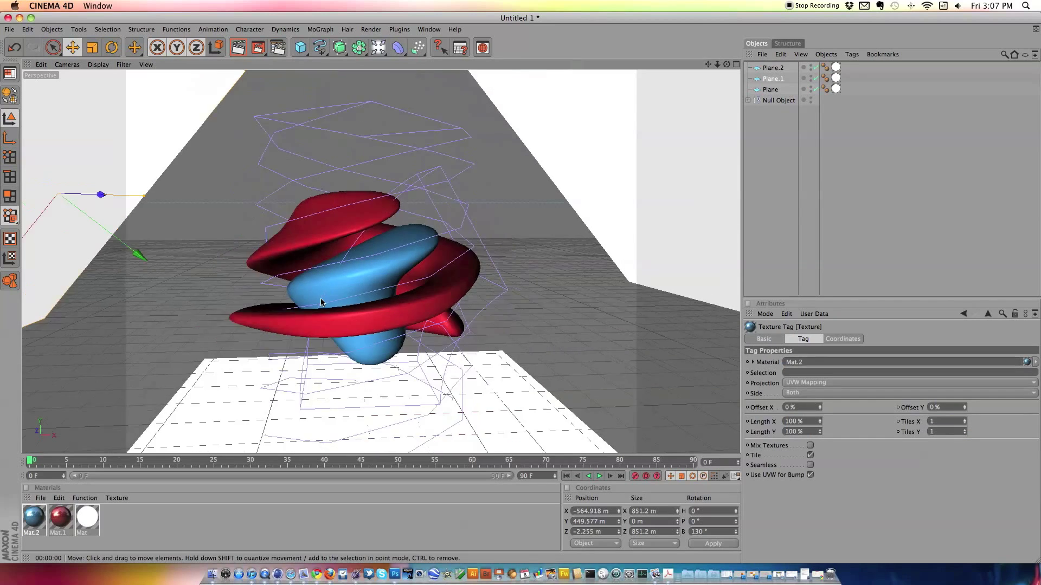
scroll(321, 298, up, 10)
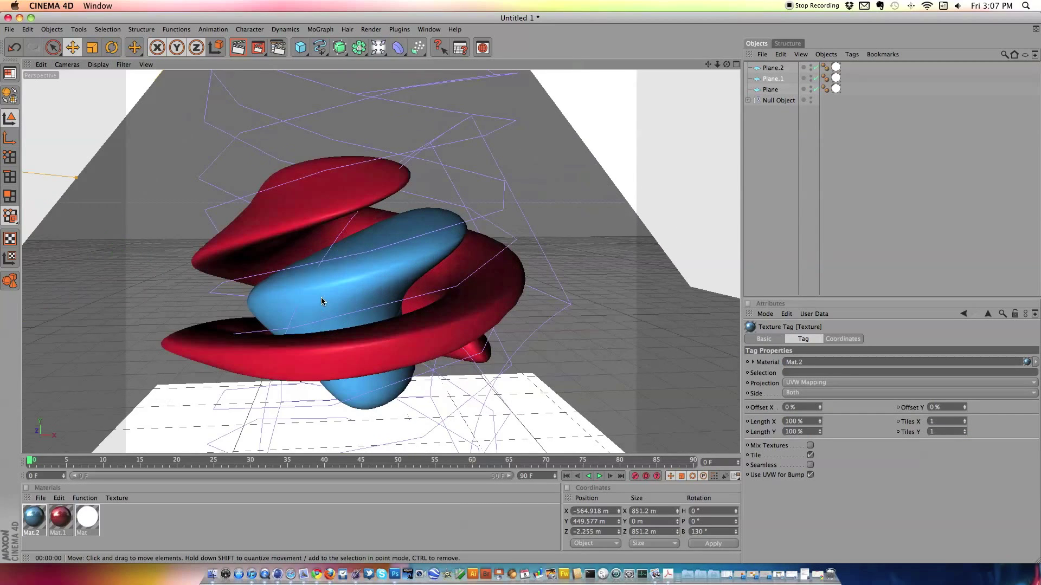
click(240, 48)
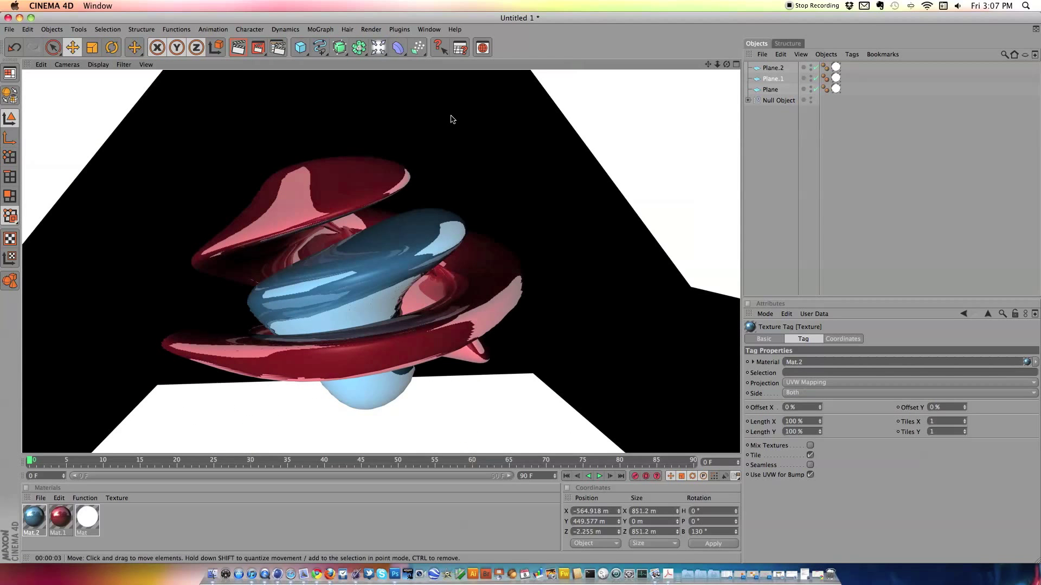
Step: Lower the red material's Reflection brightness to 22%
drag(726, 64, 747, 71)
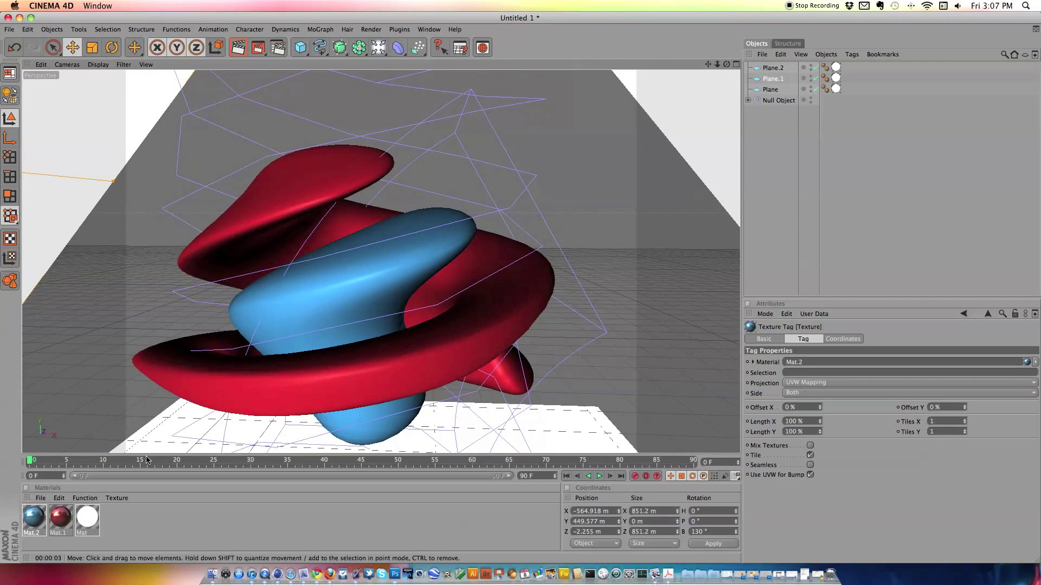
double_click(60, 517)
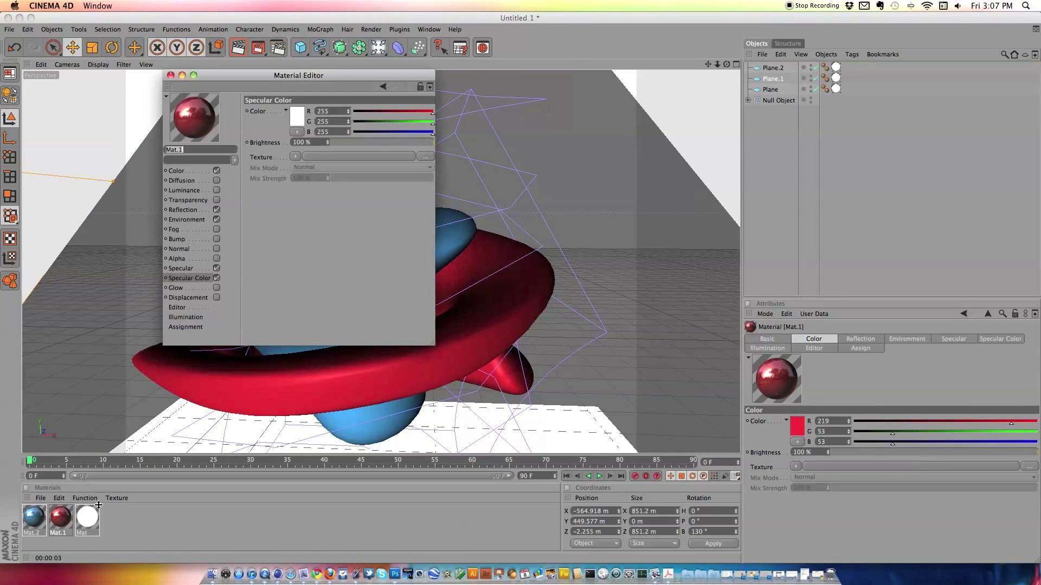
click(187, 210)
drag(356, 143, 353, 143)
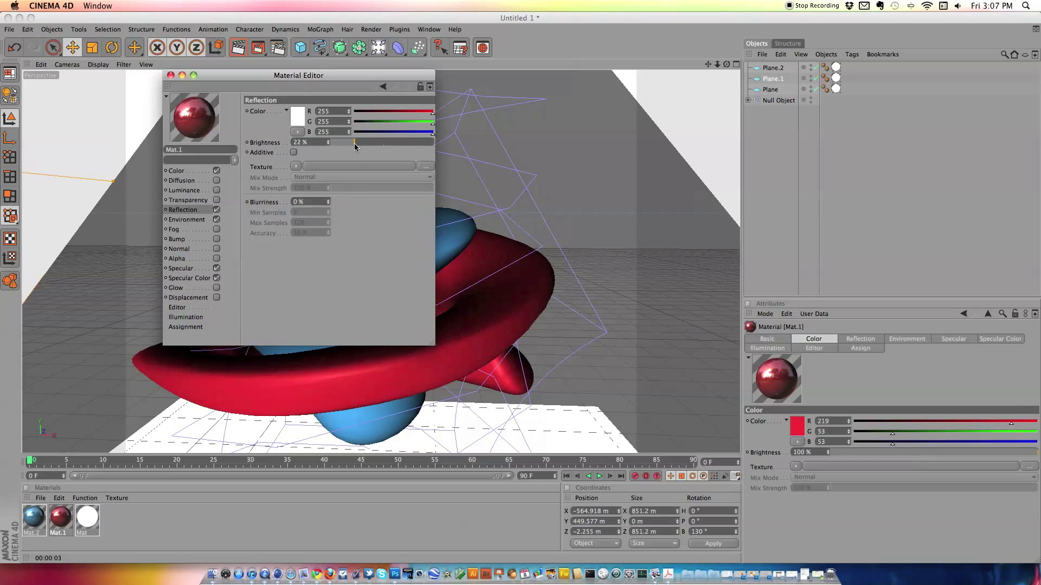
click(170, 75)
Step: Lower the blue material's Reflection brightness to roughly match the red one and render the active view
double_click(32, 520)
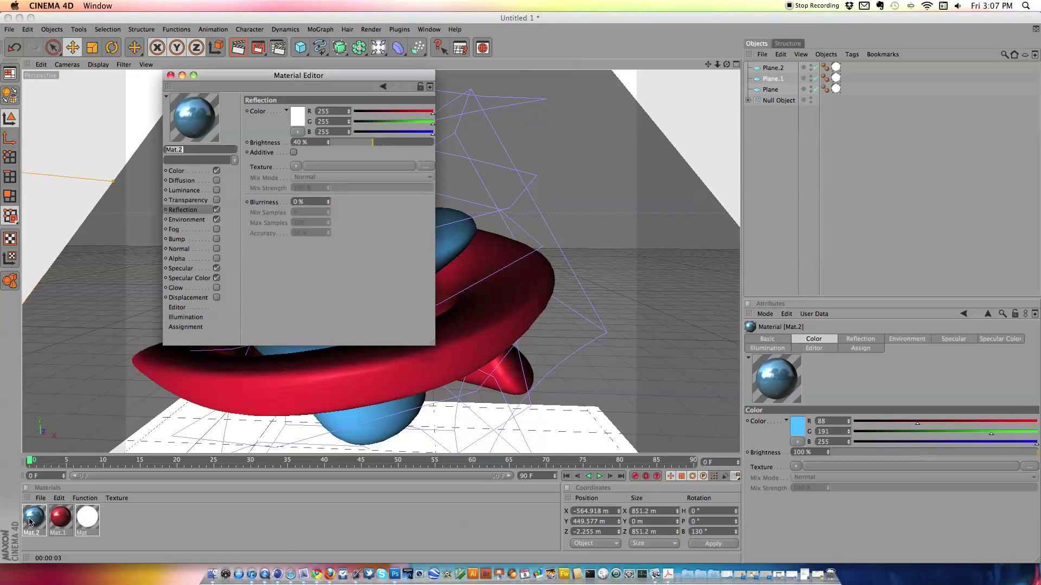
drag(372, 144, 356, 143)
click(171, 75)
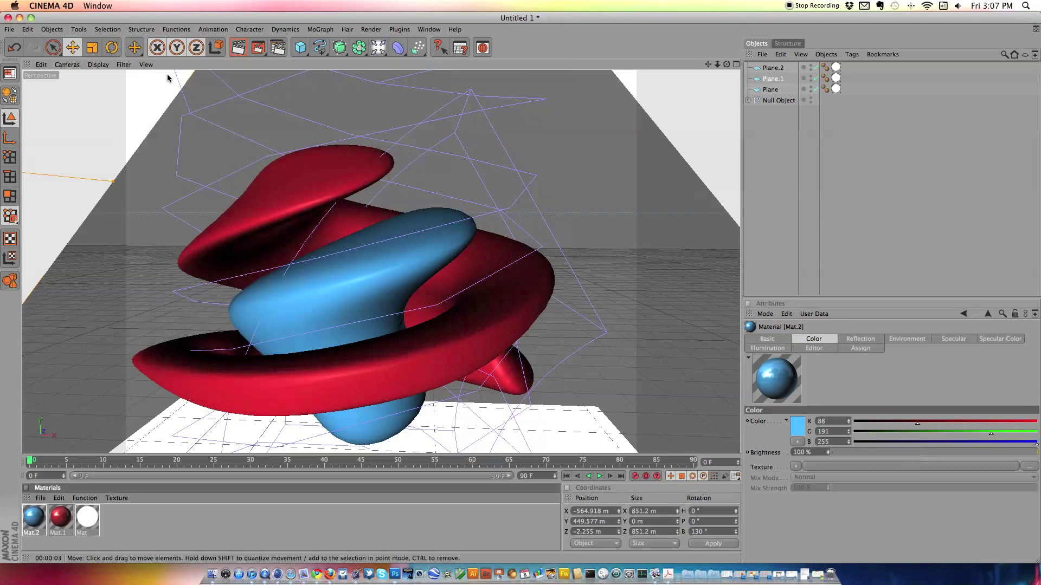
click(233, 48)
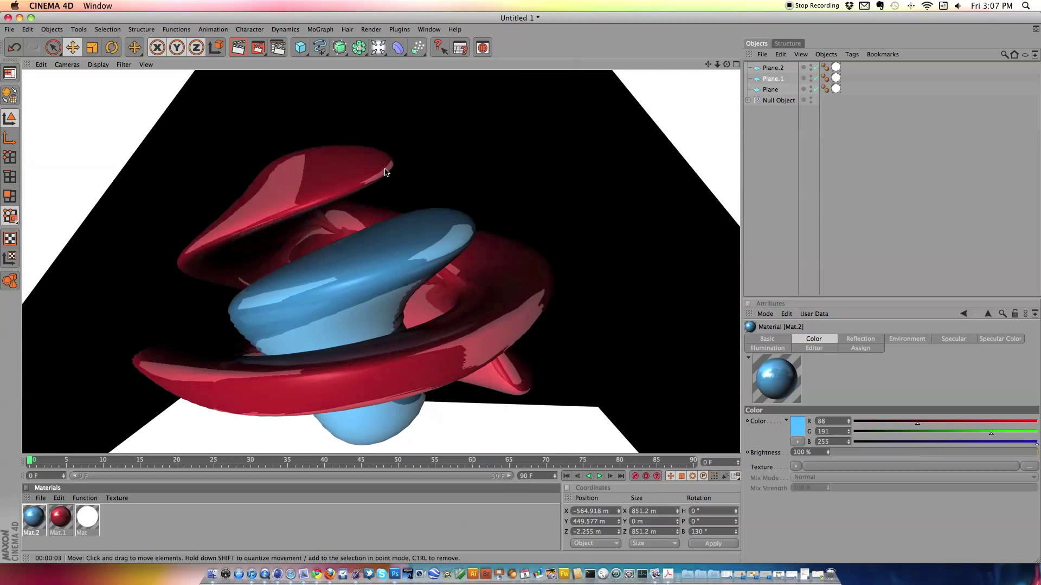
Step: Delete the Wind deformer from the Null Object group and render the active view
click(749, 100)
click(776, 154)
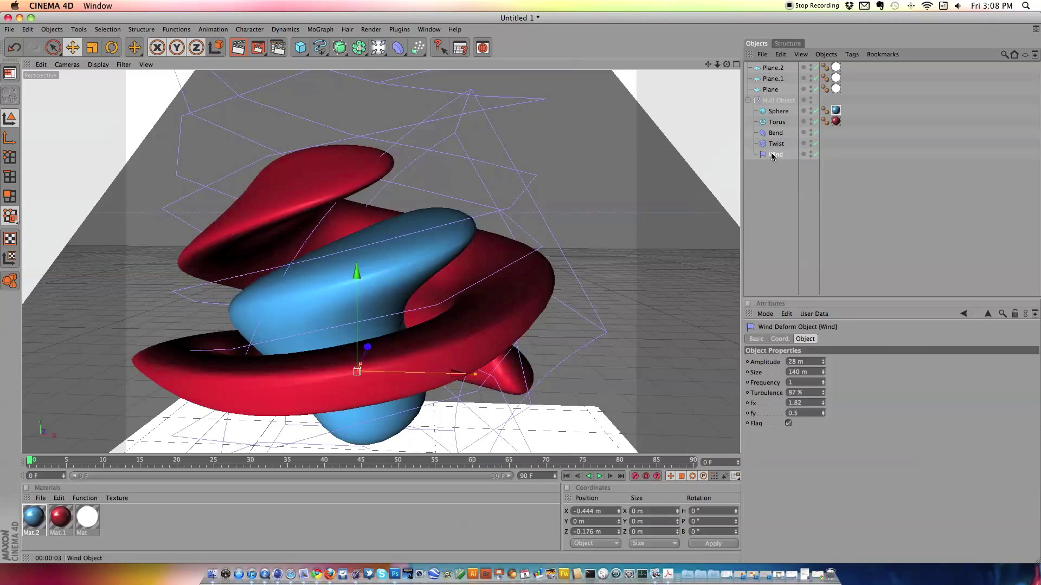
key(Delete)
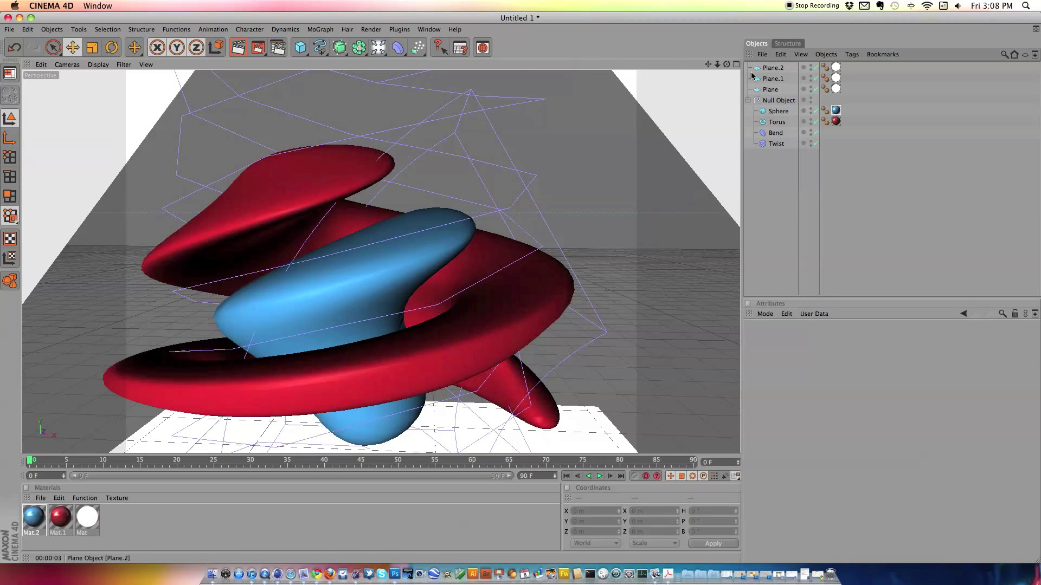
click(237, 47)
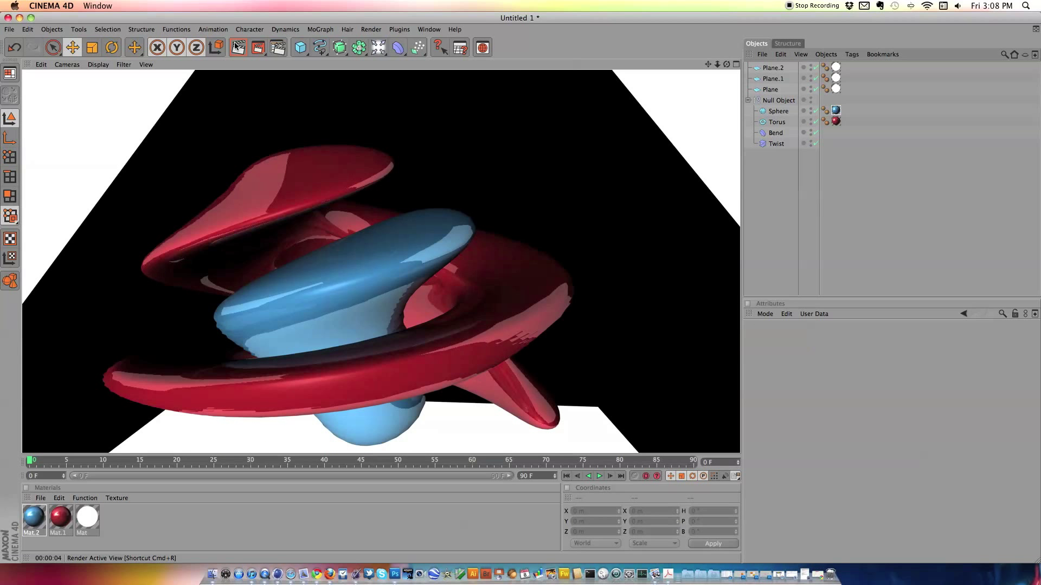
Step: Set the render output size to 1280 x 720 pixels
scroll(530, 166, down, 12)
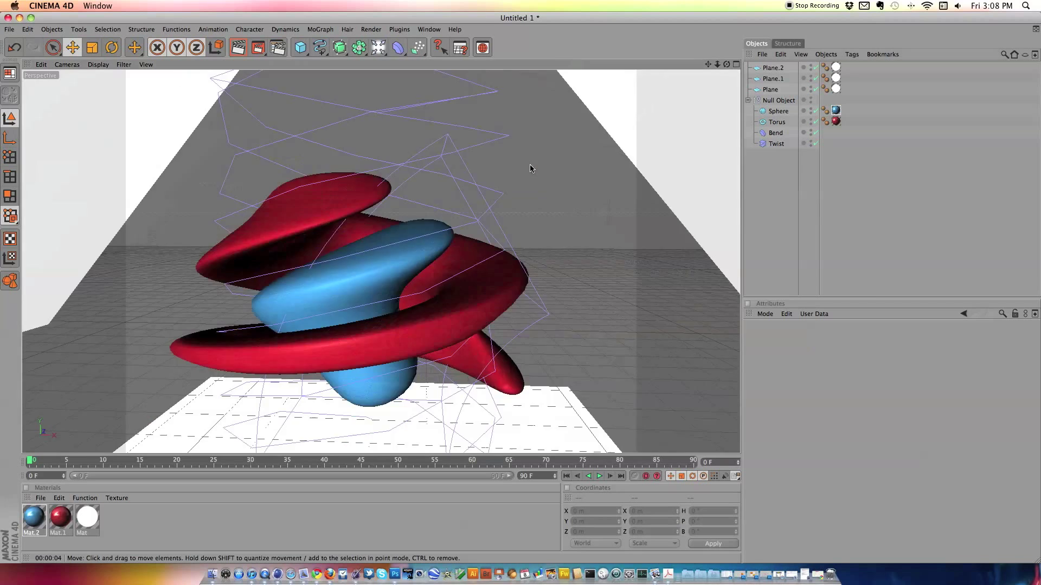
scroll(530, 166, up, 7)
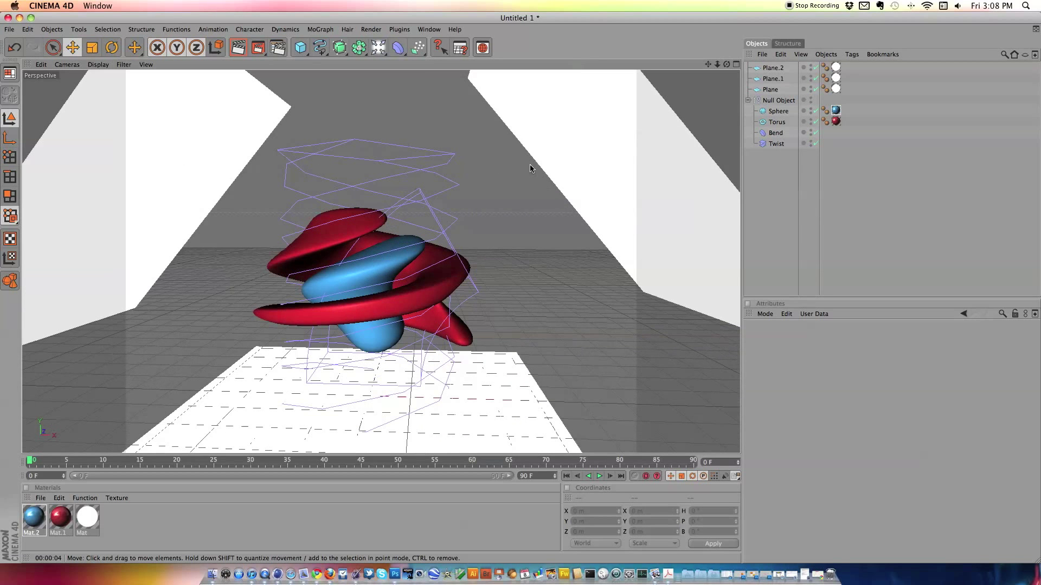
click(281, 51)
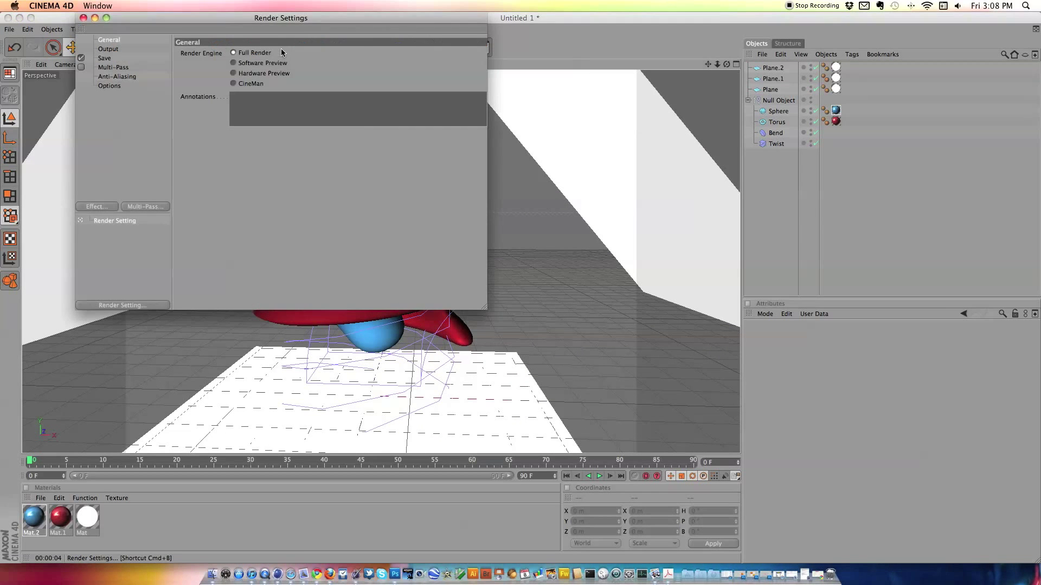
click(111, 58)
click(108, 49)
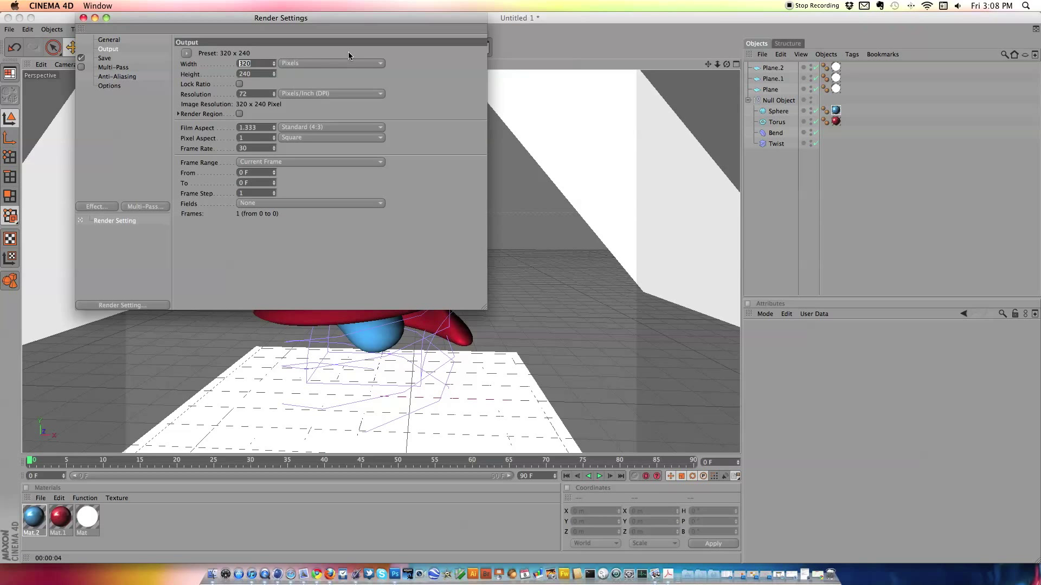
text(1280)
key(Tab)
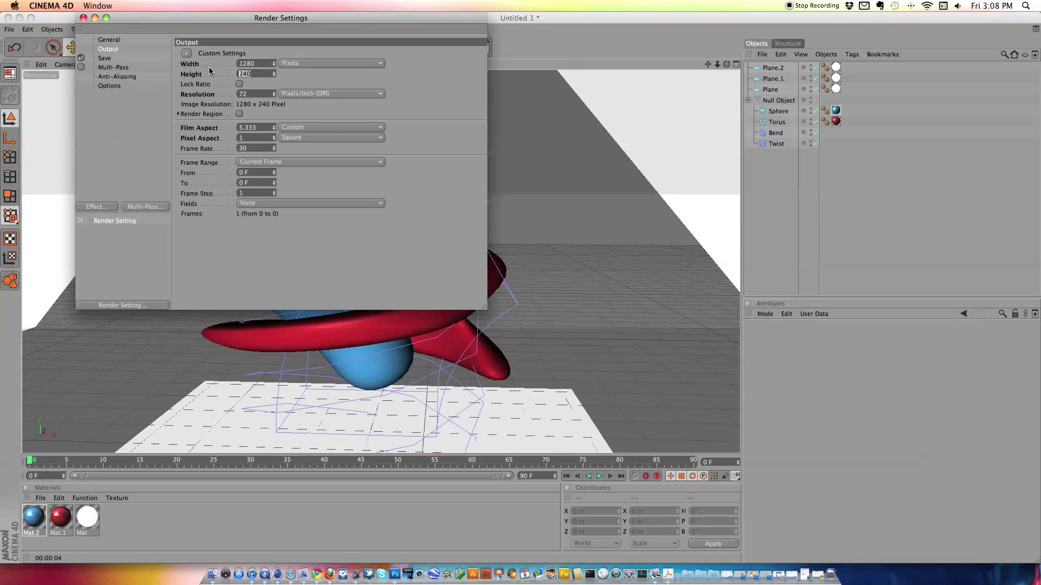
text(720)
Step: Add the Ambient Occlusion effect to the render settings with a contrast of 15%
click(115, 76)
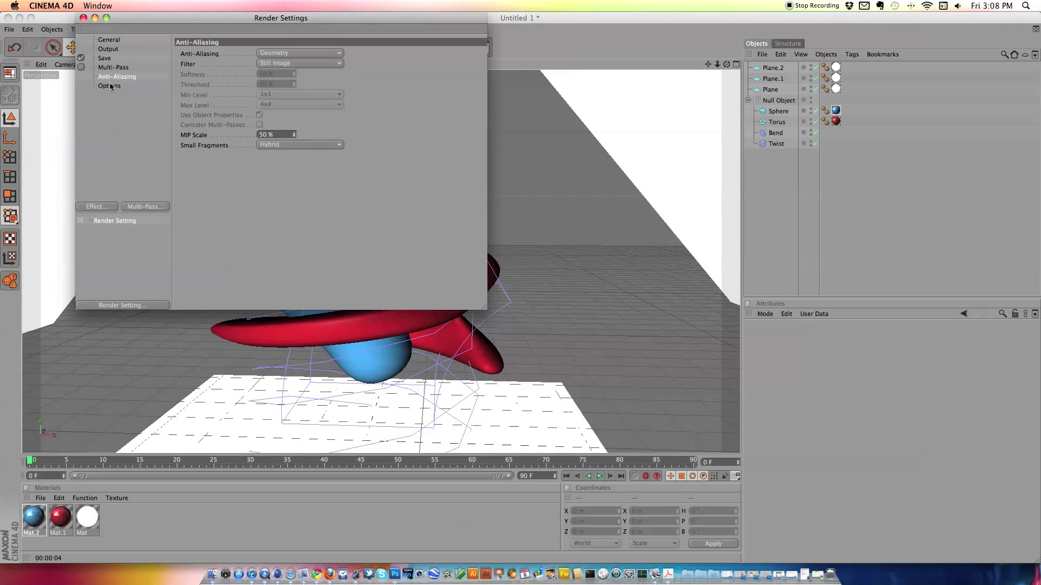
click(110, 86)
click(93, 210)
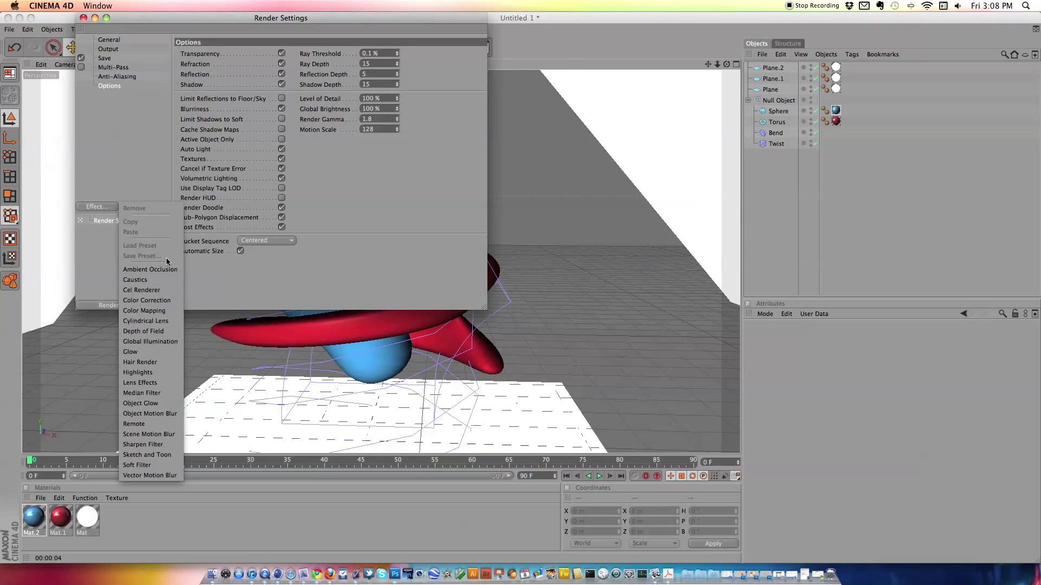
click(123, 268)
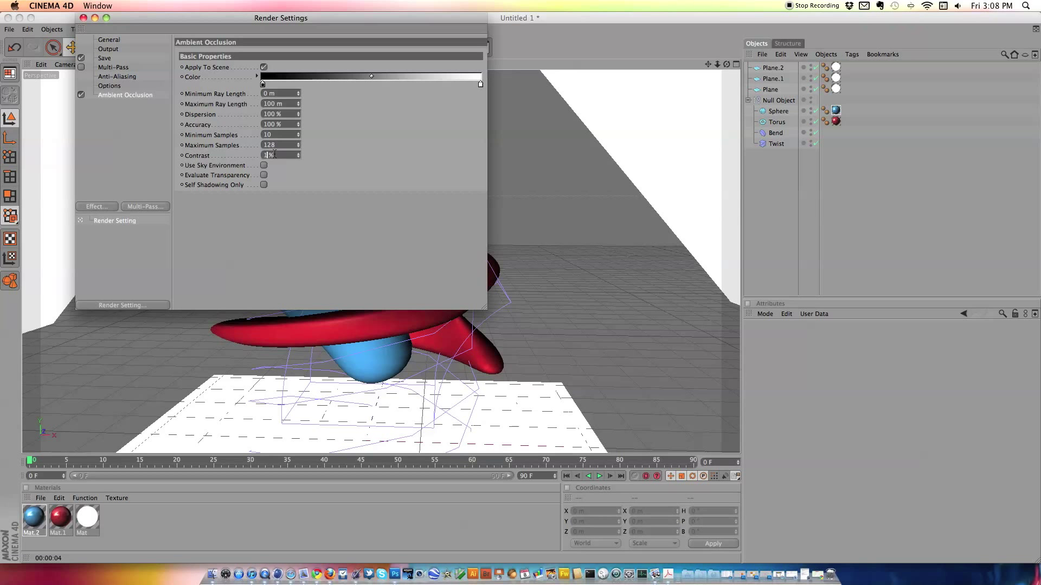
text(5)
Step: Add the Global Illumination effect to the render settings and close them
click(93, 211)
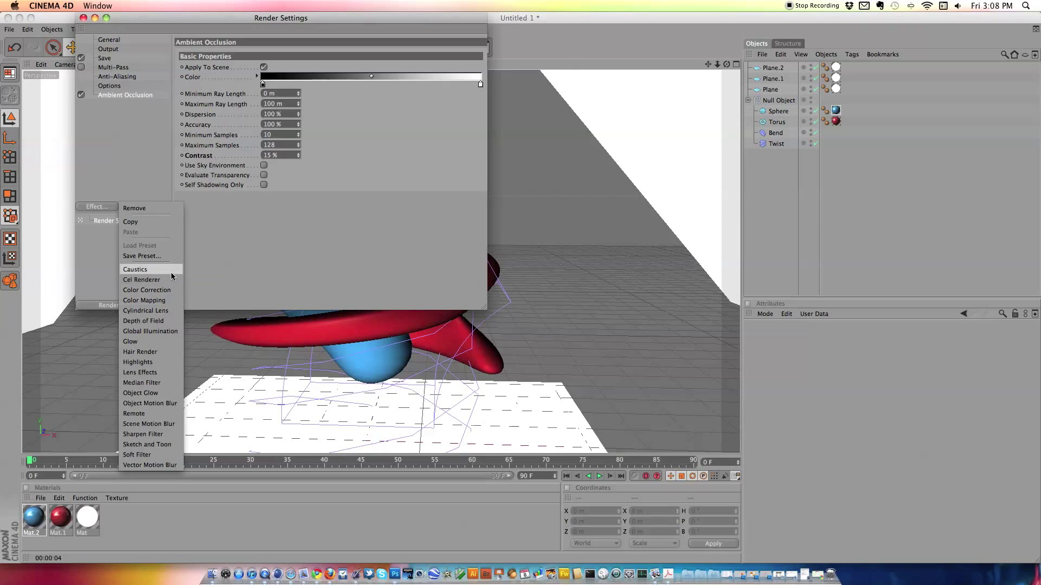
click(167, 332)
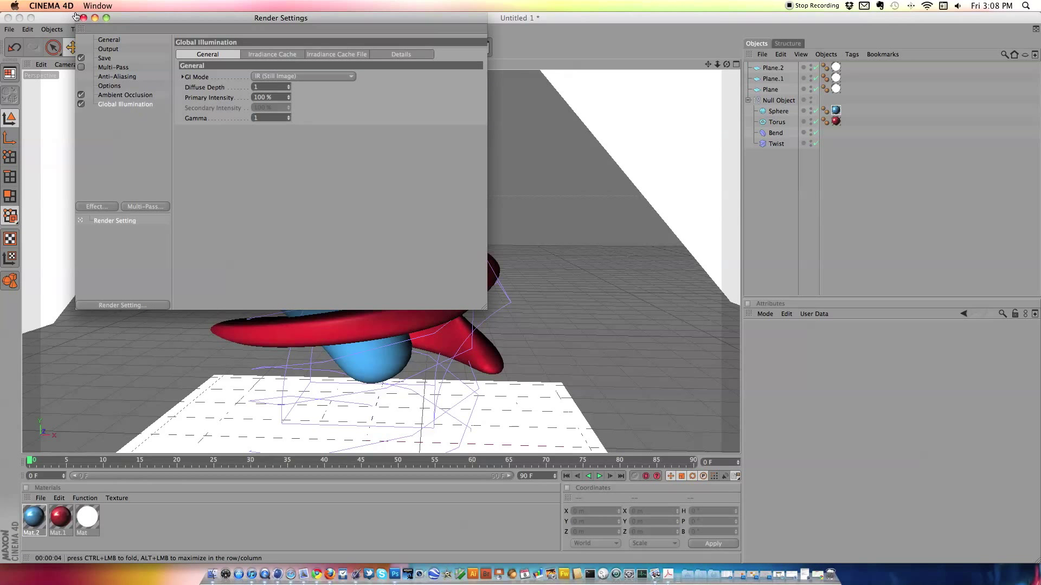
click(83, 18)
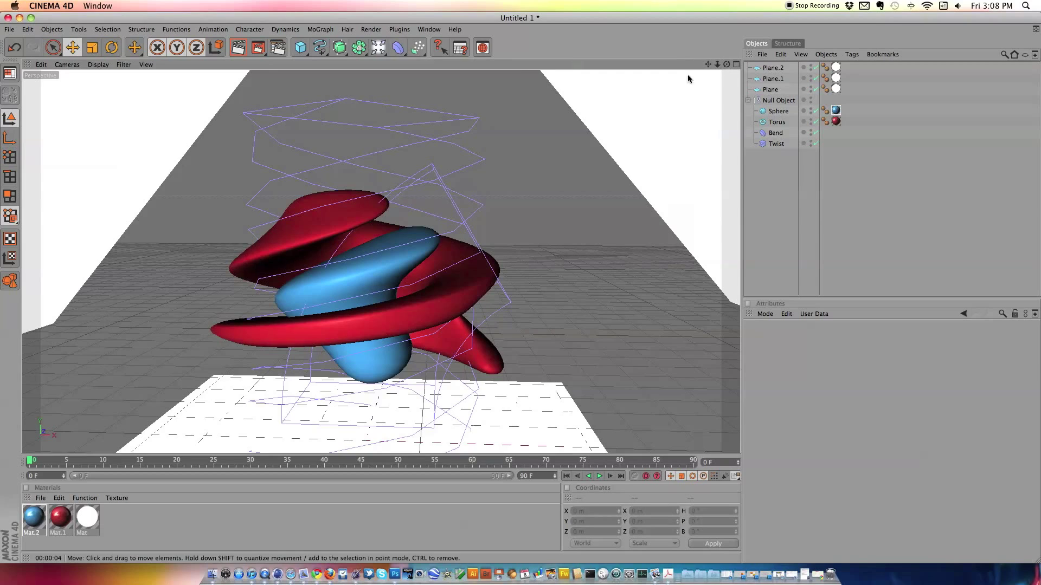
Step: Frame the shape closer from a lower angle and render the active view with the added effects
scroll(607, 157, up, 5)
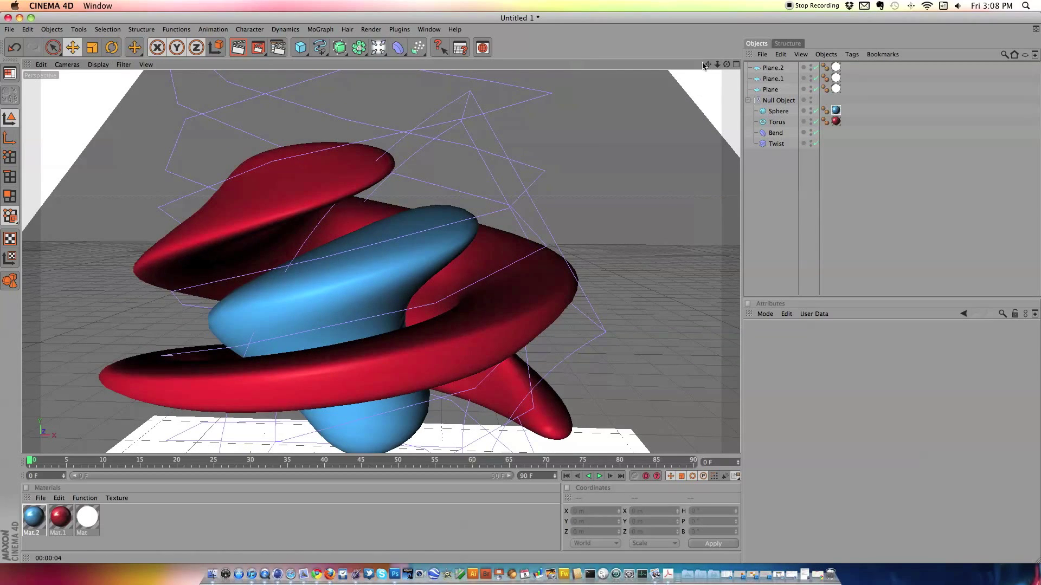
drag(708, 64, 745, 3)
mouse_move(727, 65)
mouse_down()
mouse_move(725, 46)
mouse_move(712, 65)
mouse_up()
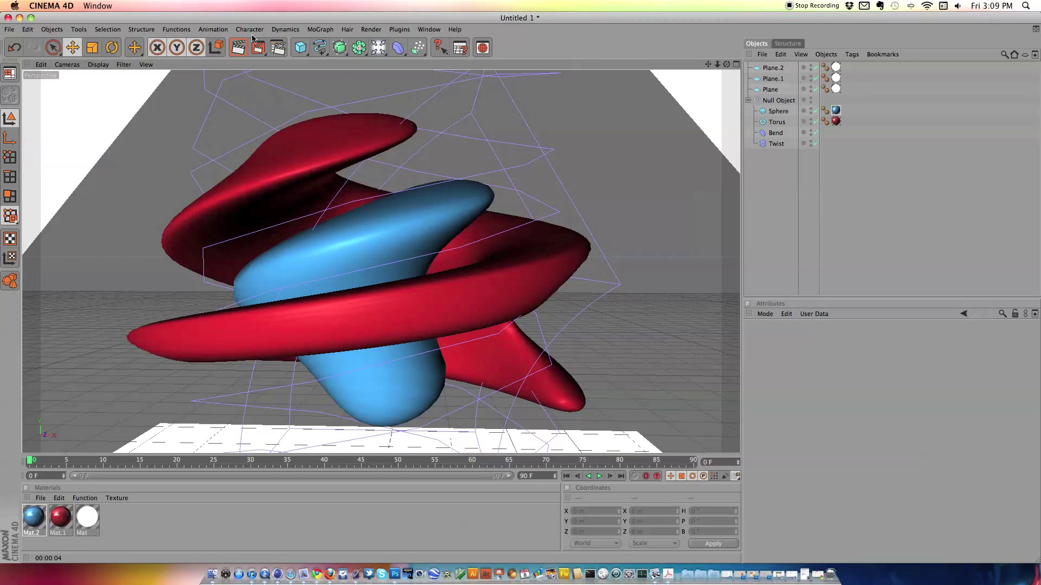
click(239, 48)
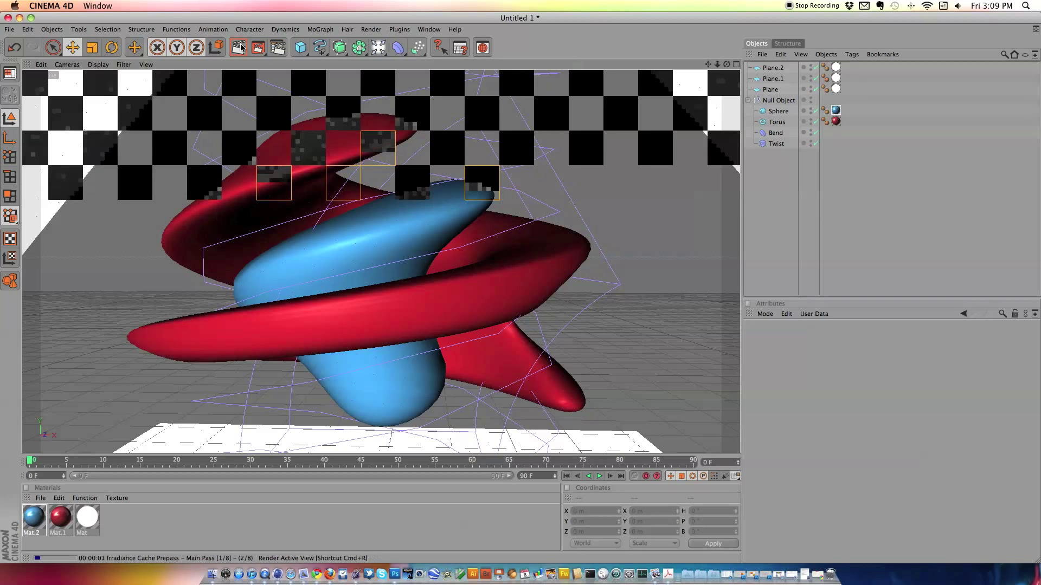